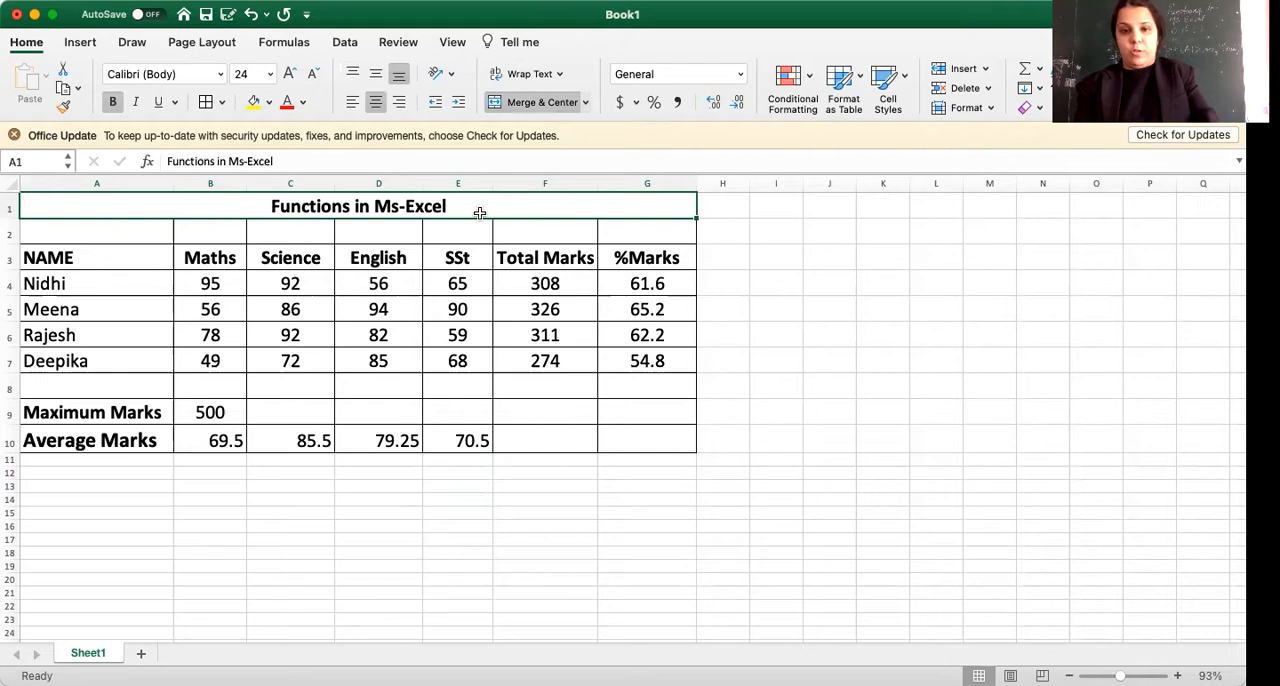
Review the column headings in row 3, from NAME through %Marks.
click(158, 265)
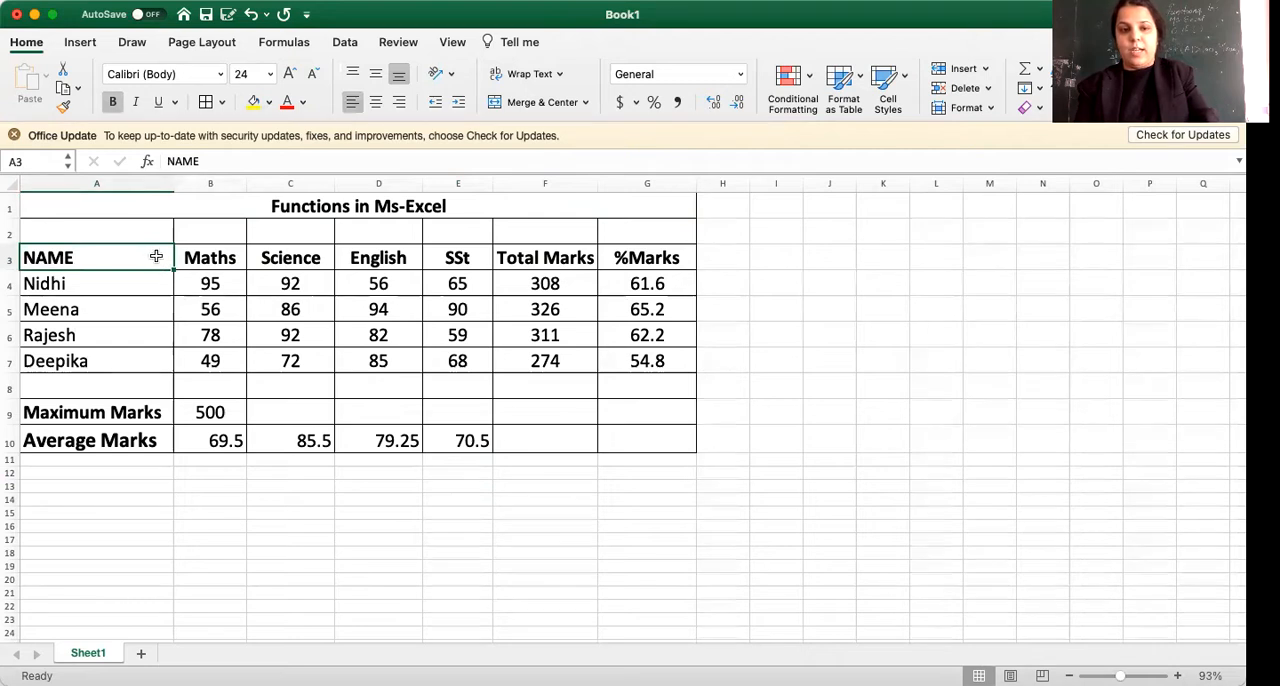
click(203, 259)
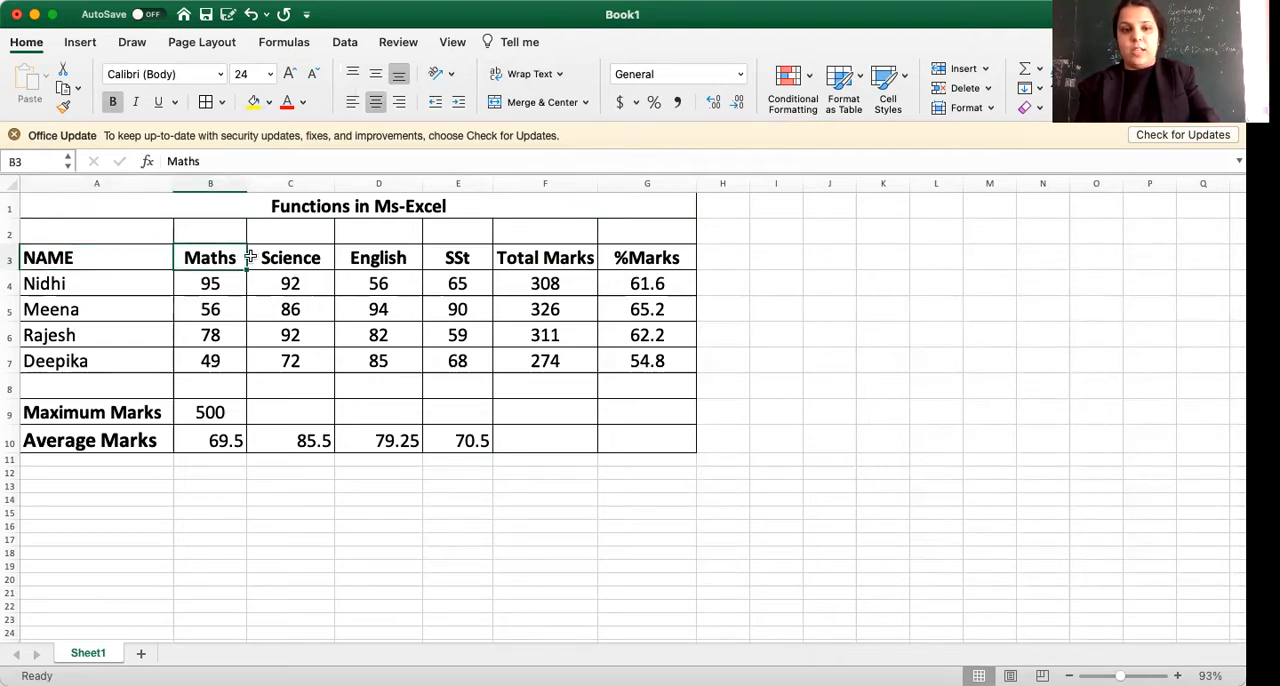
click(312, 257)
click(410, 257)
click(468, 257)
click(551, 258)
click(653, 258)
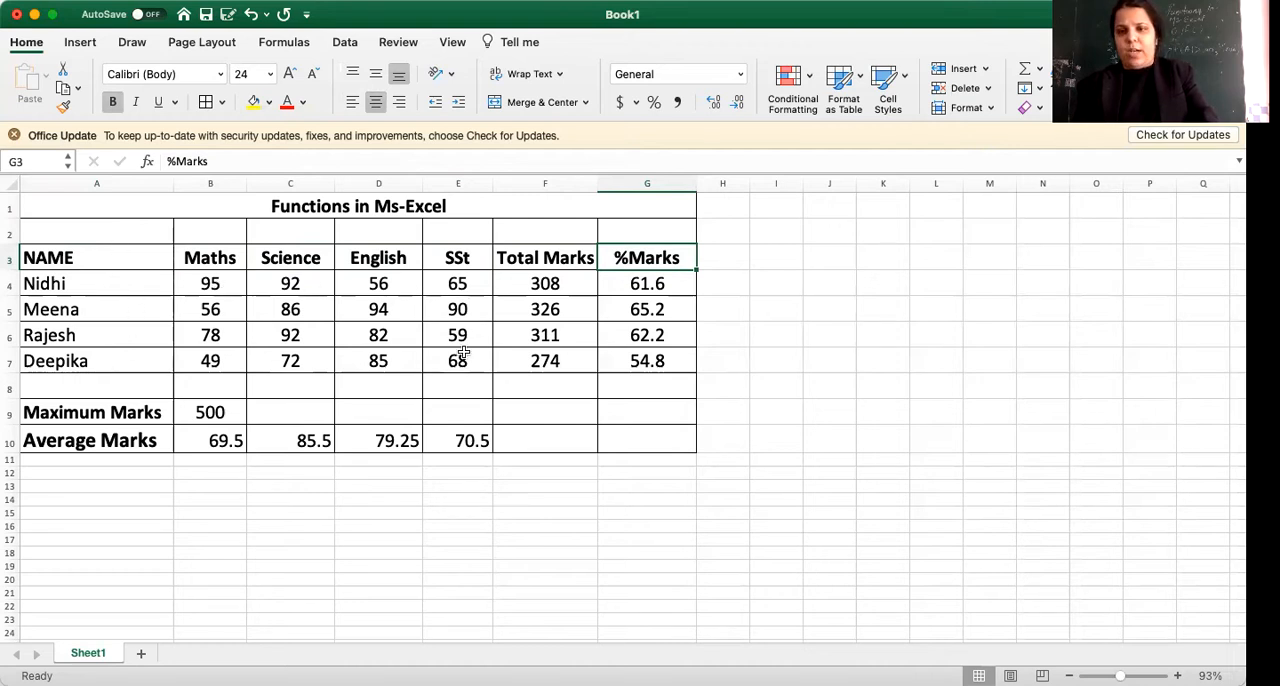
Inspect the Total Marks formulas in F4 and F5 and the cells they reference.
click(545, 290)
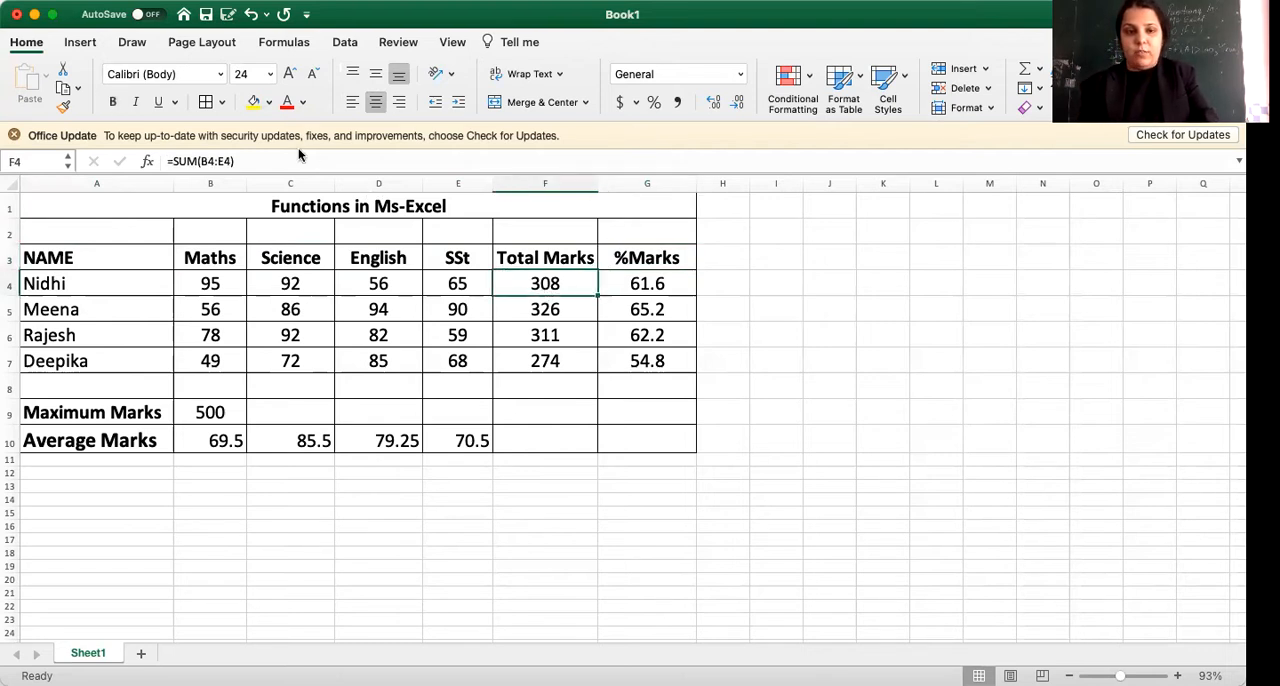
click(263, 157)
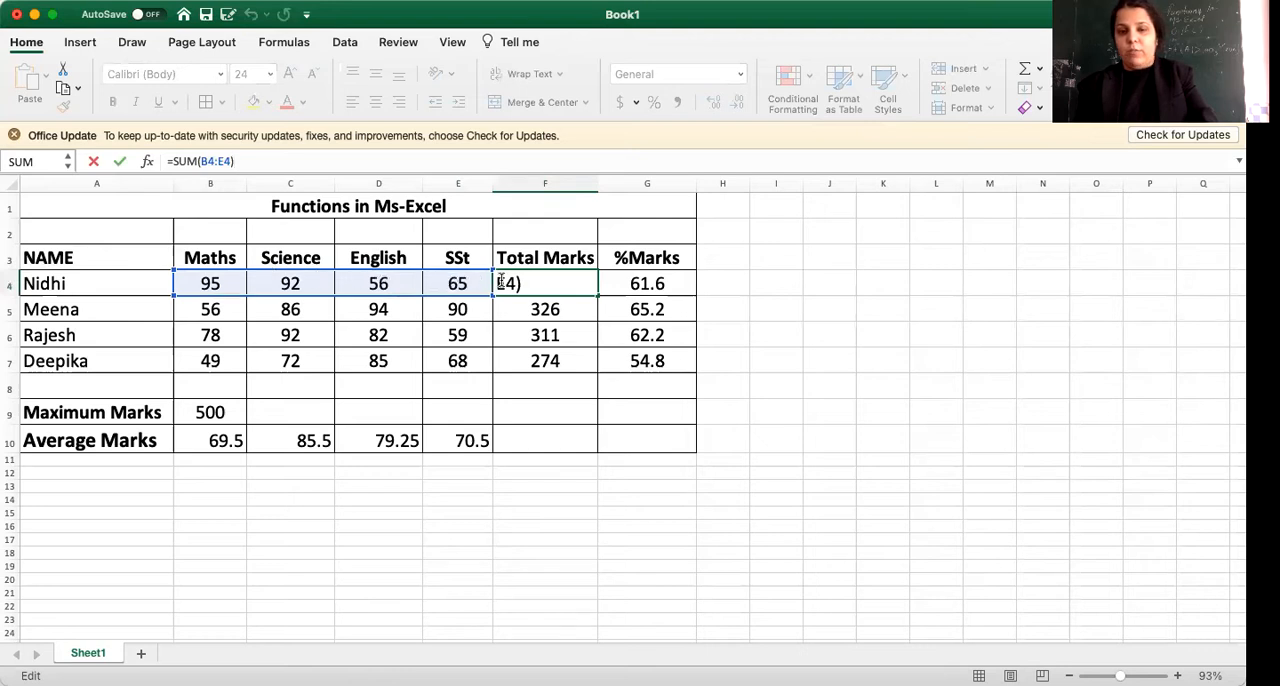
click(553, 309)
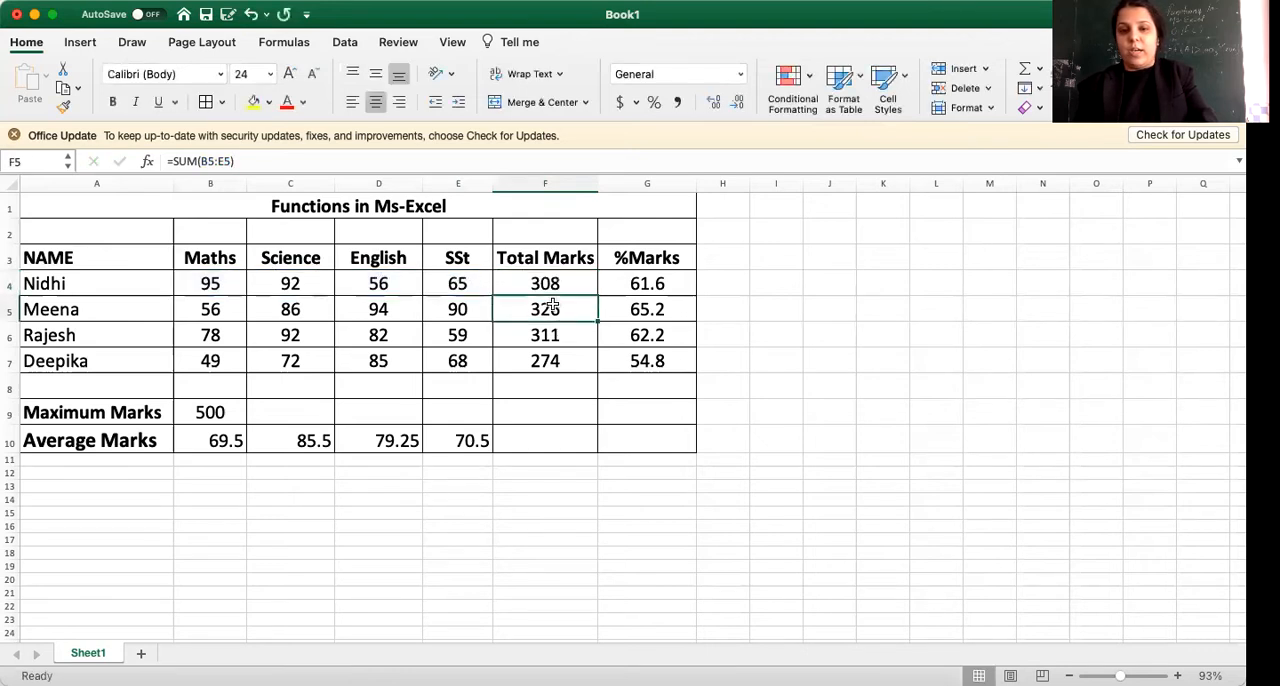
Clear the Total Marks formulas from cells F4 to F7.
click(557, 285)
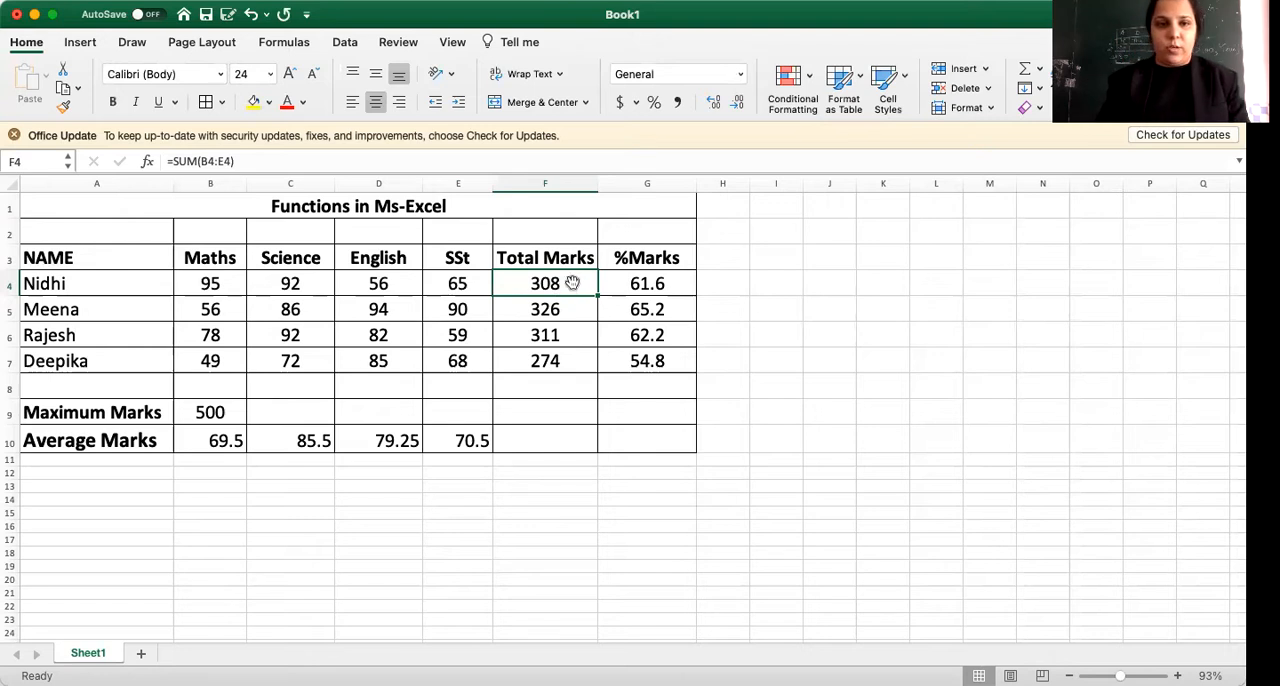
click(261, 161)
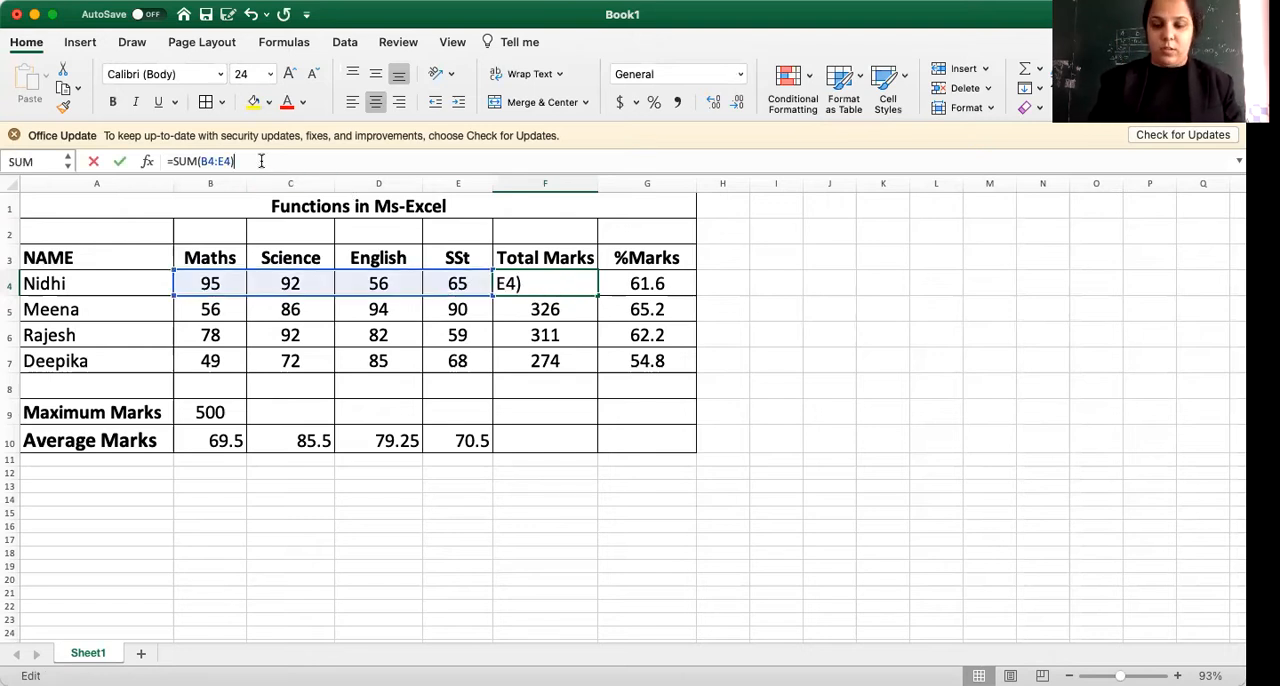
key(BackSpace)
key(BackSpace)
key(BackSpace)
key(BackSpace)
key(BackSpace)
key(BackSpace)
key(BackSpace)
key(BackSpace)
key(BackSpace)
key(BackSpace)
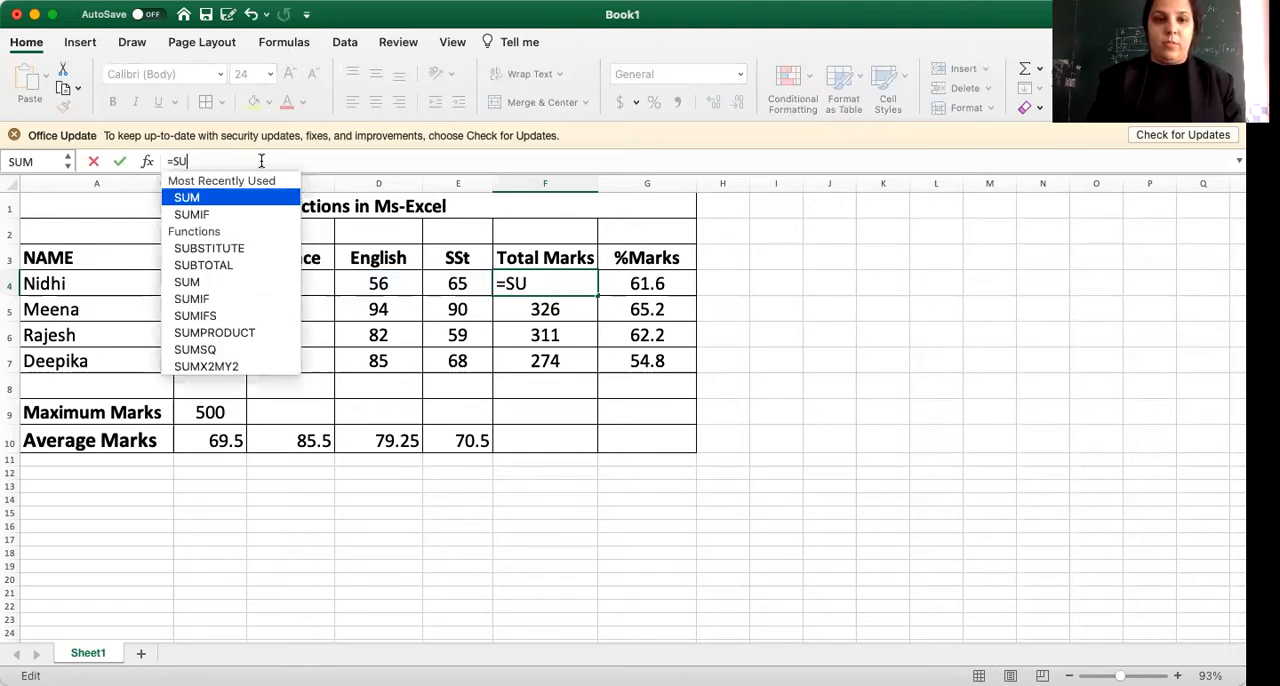
key(BackSpace)
click(636, 390)
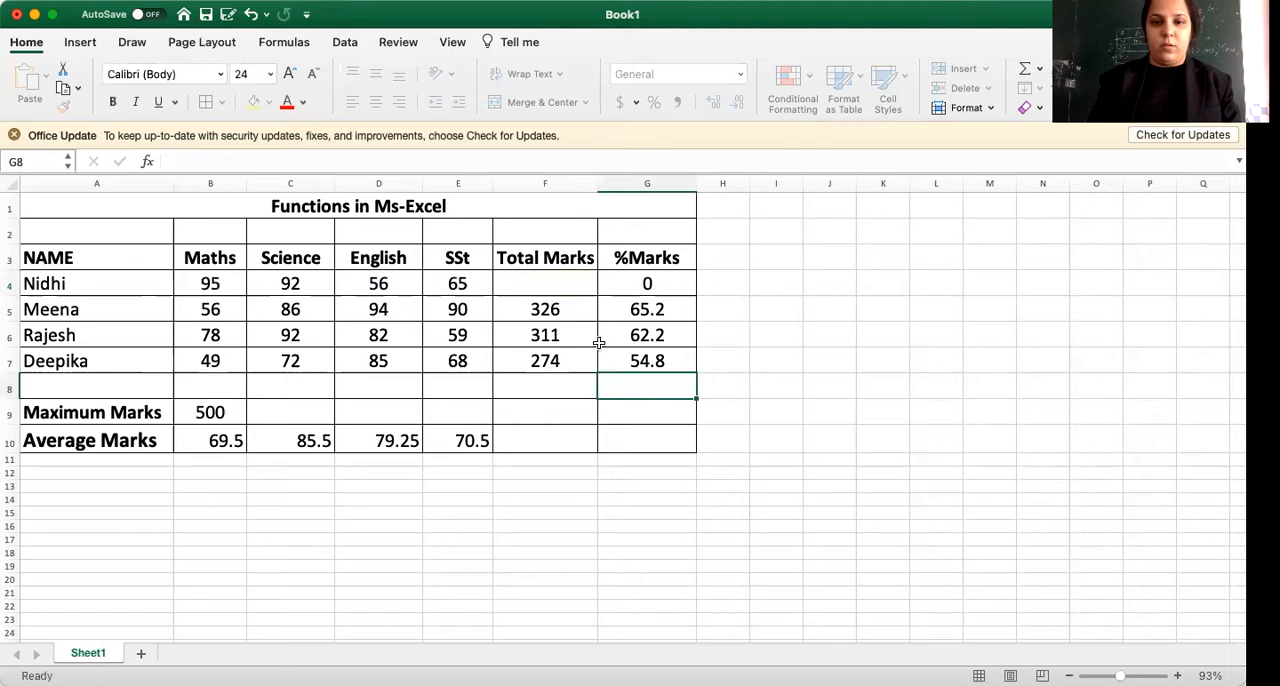
drag(555, 290, 571, 357)
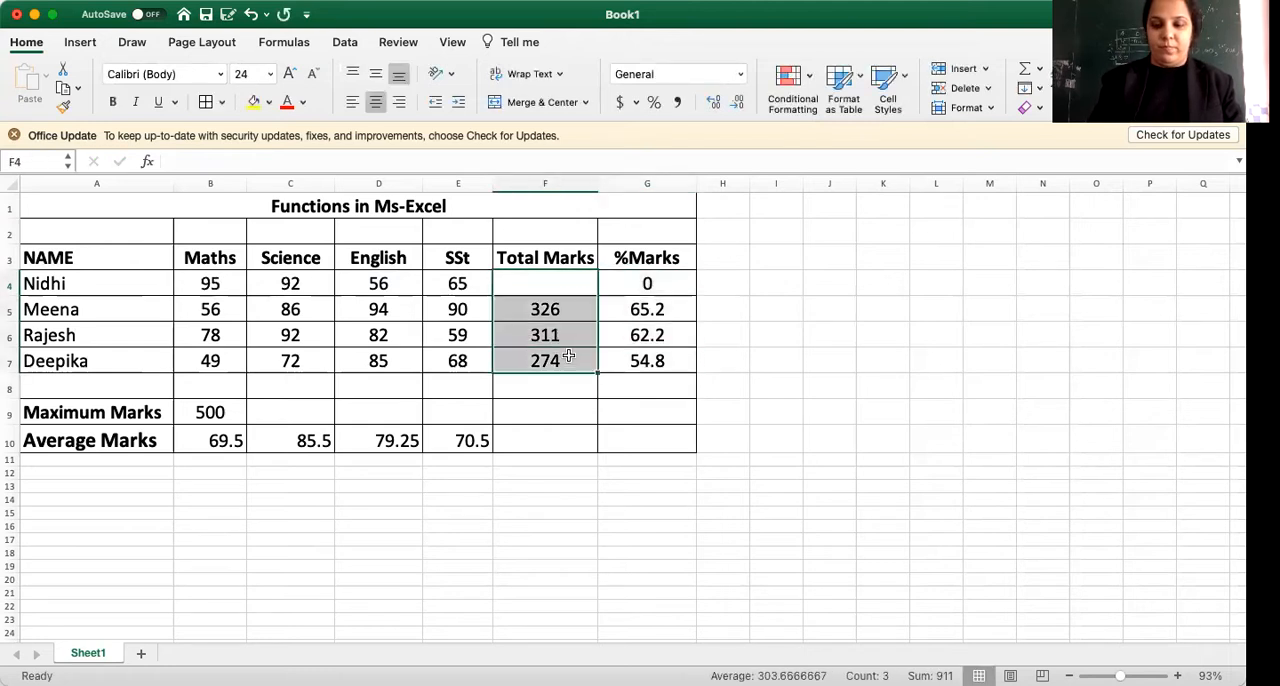
key(Delete)
Begin a SUM formula in the first student's Total Marks cell, F4.
click(555, 283)
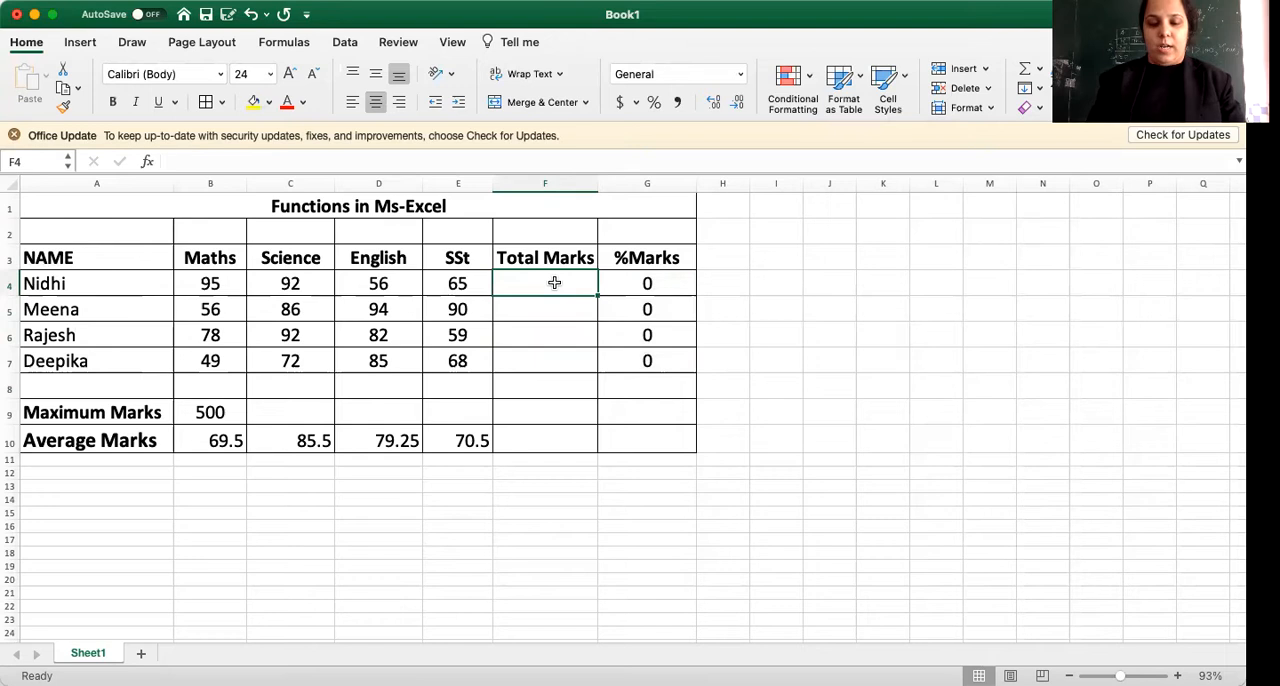
text(=)
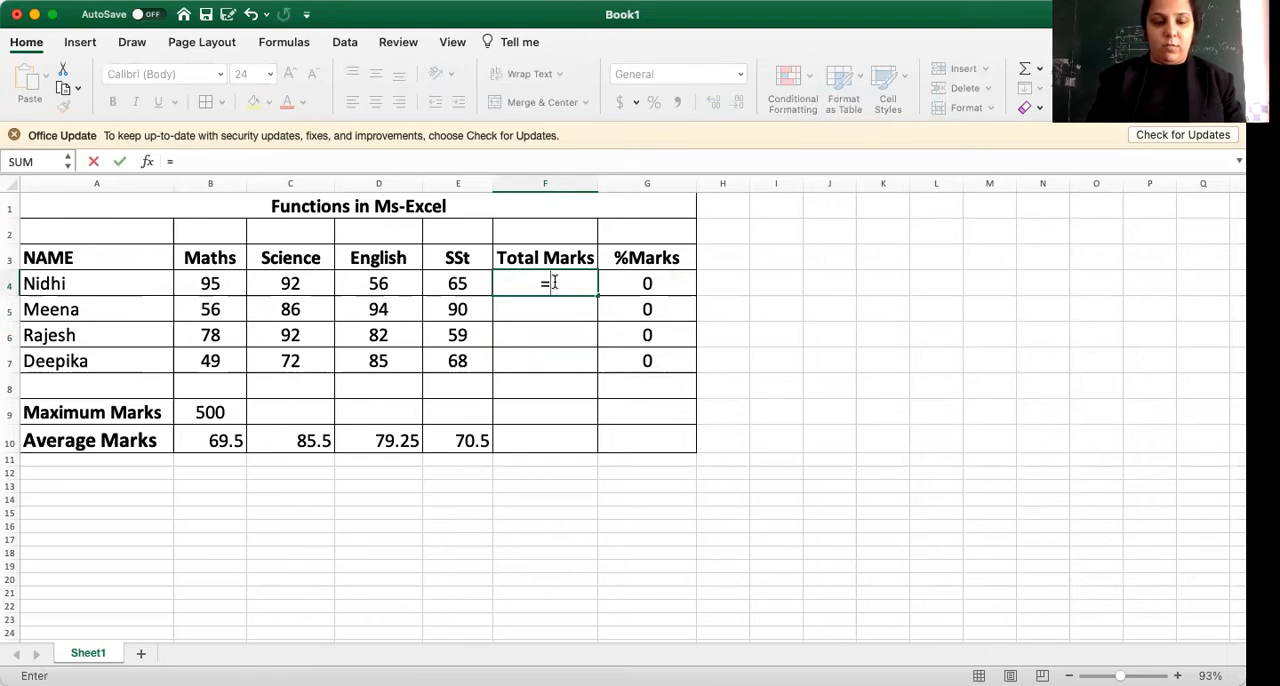
text(SUM)
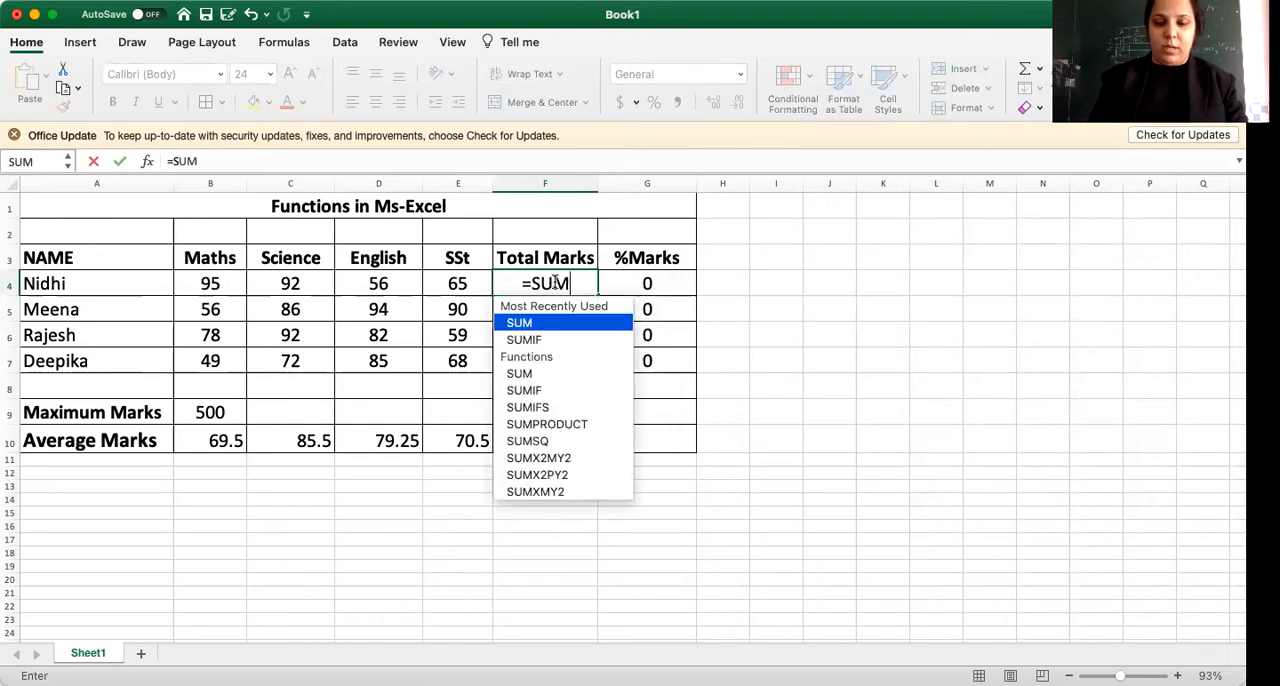
text(()
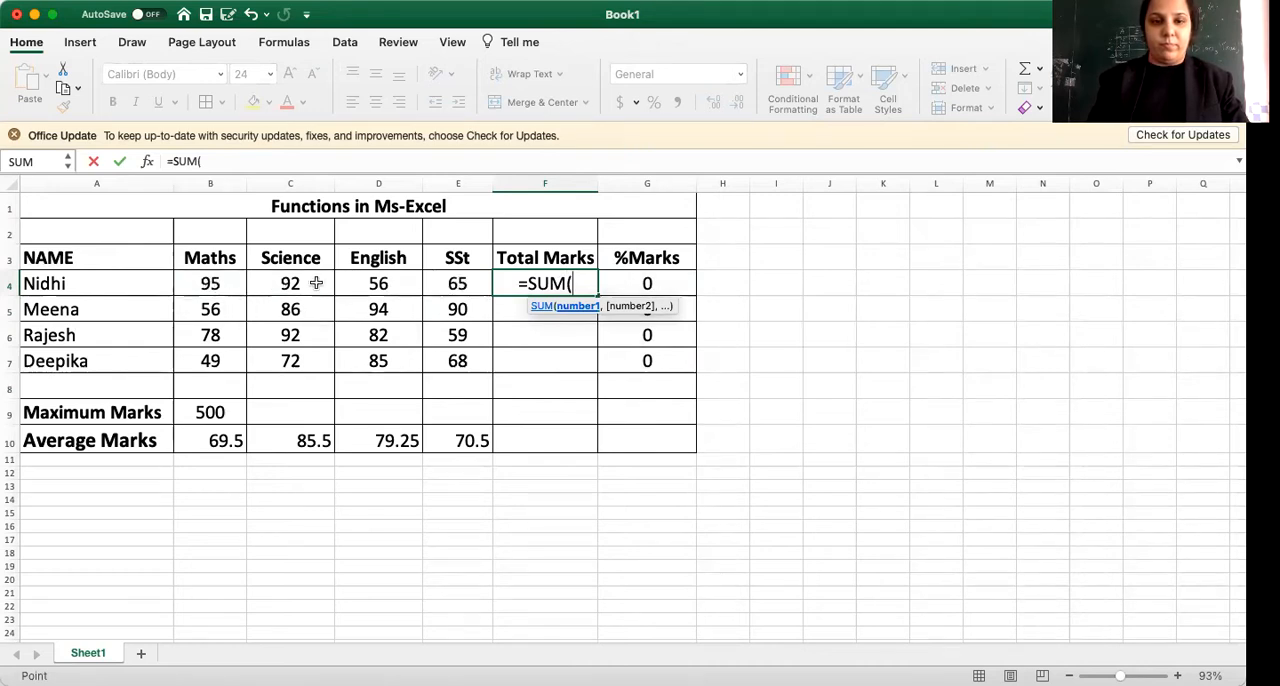
drag(210, 283, 349, 277)
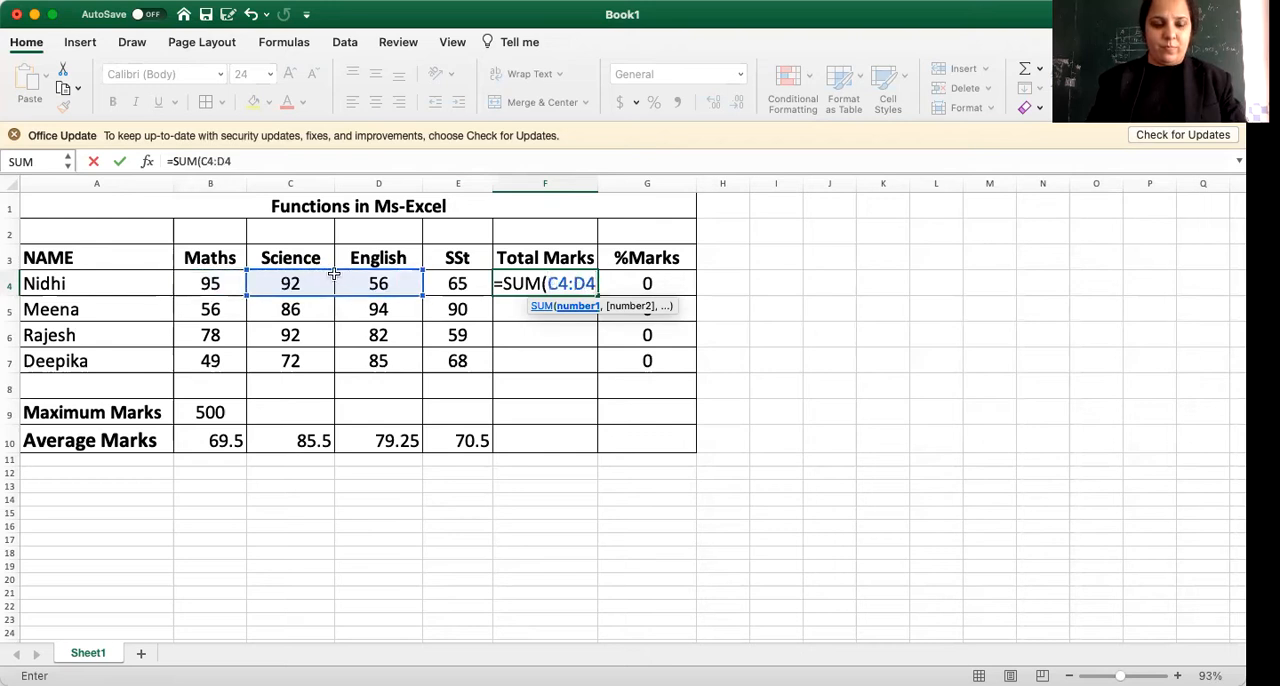
key(super+z)
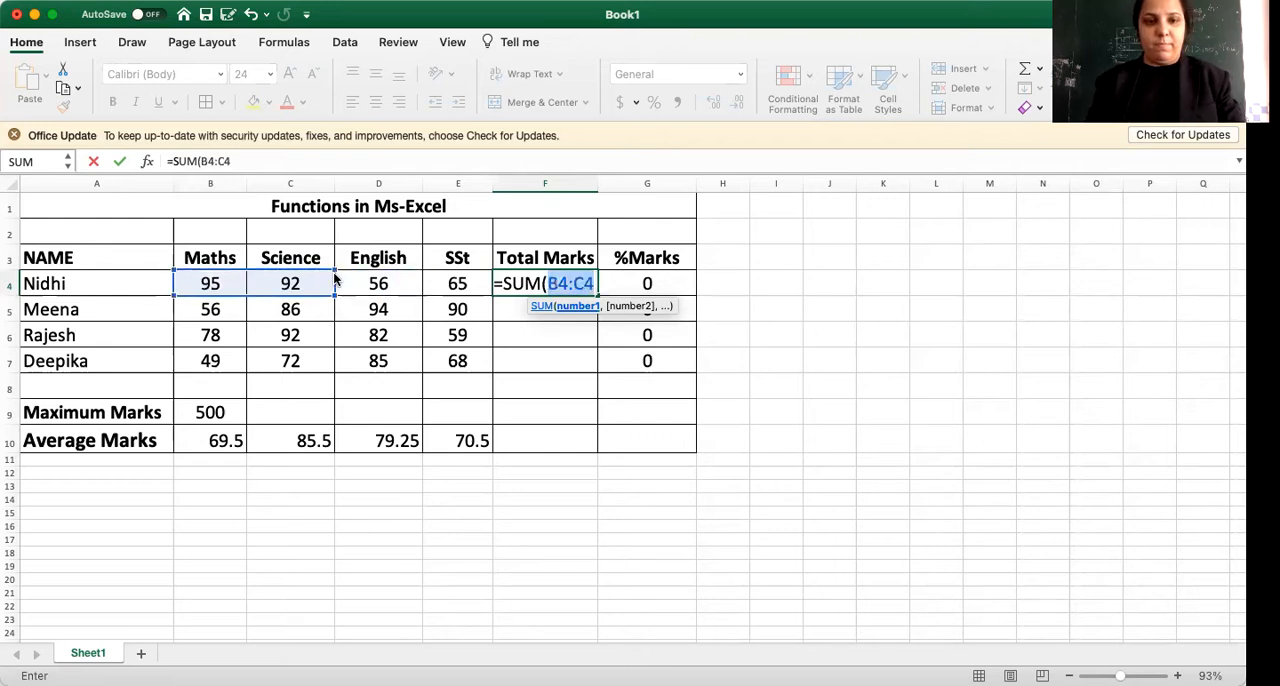
scroll(329, 267, right, 1)
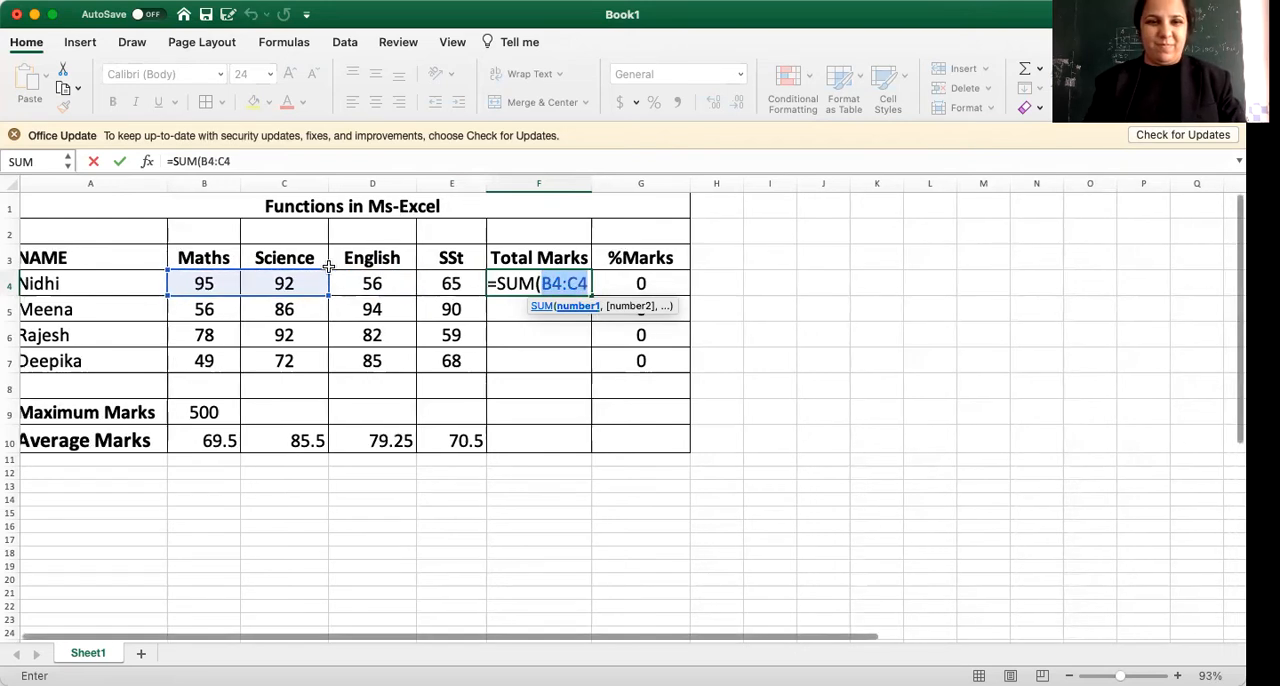
click(313, 286)
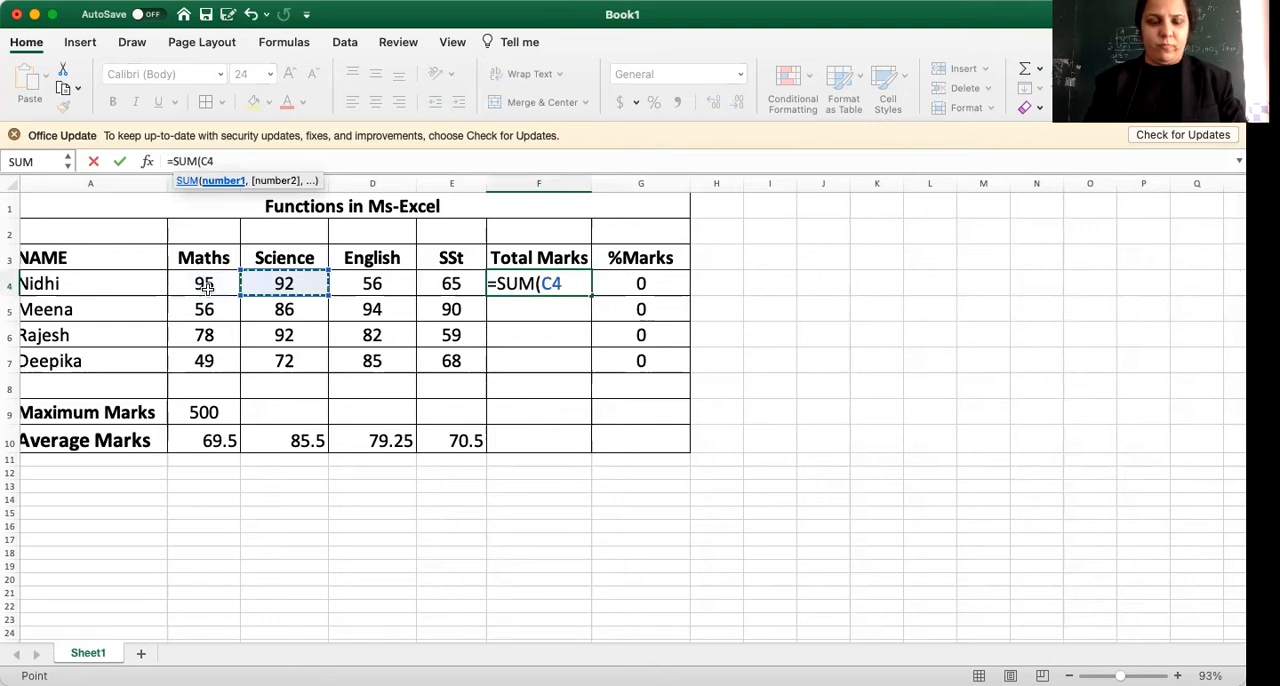
shift+click(205, 287)
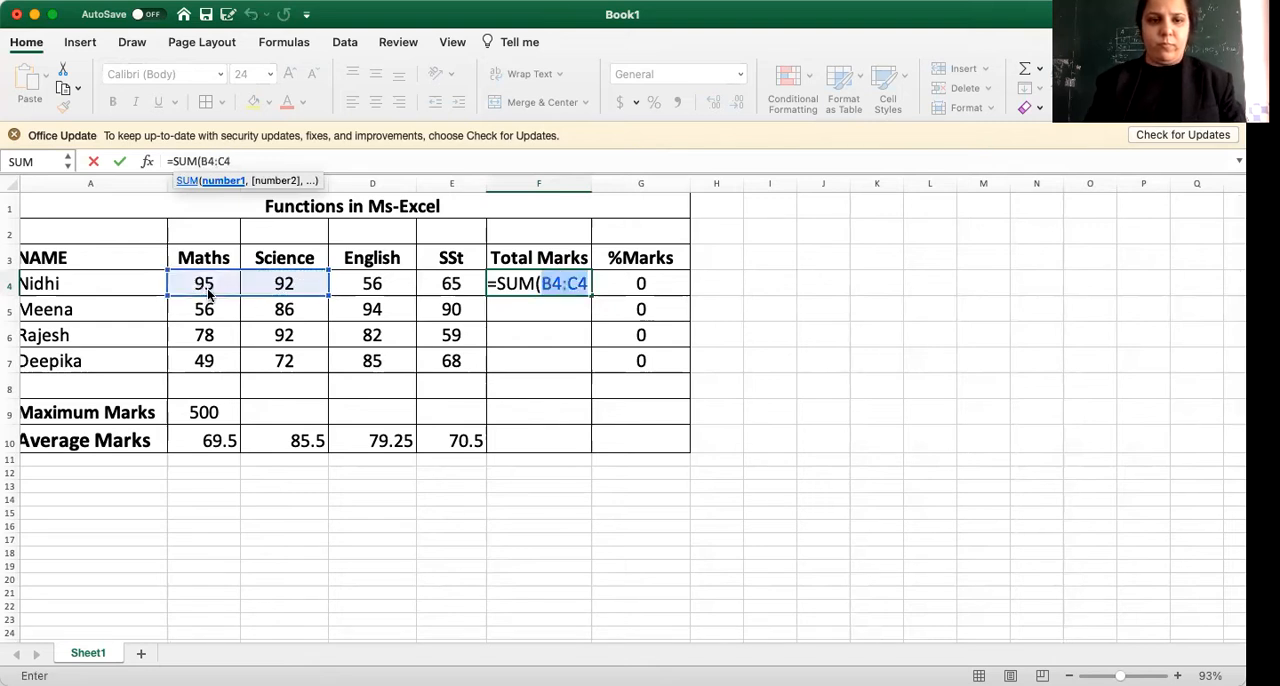
key(super+z)
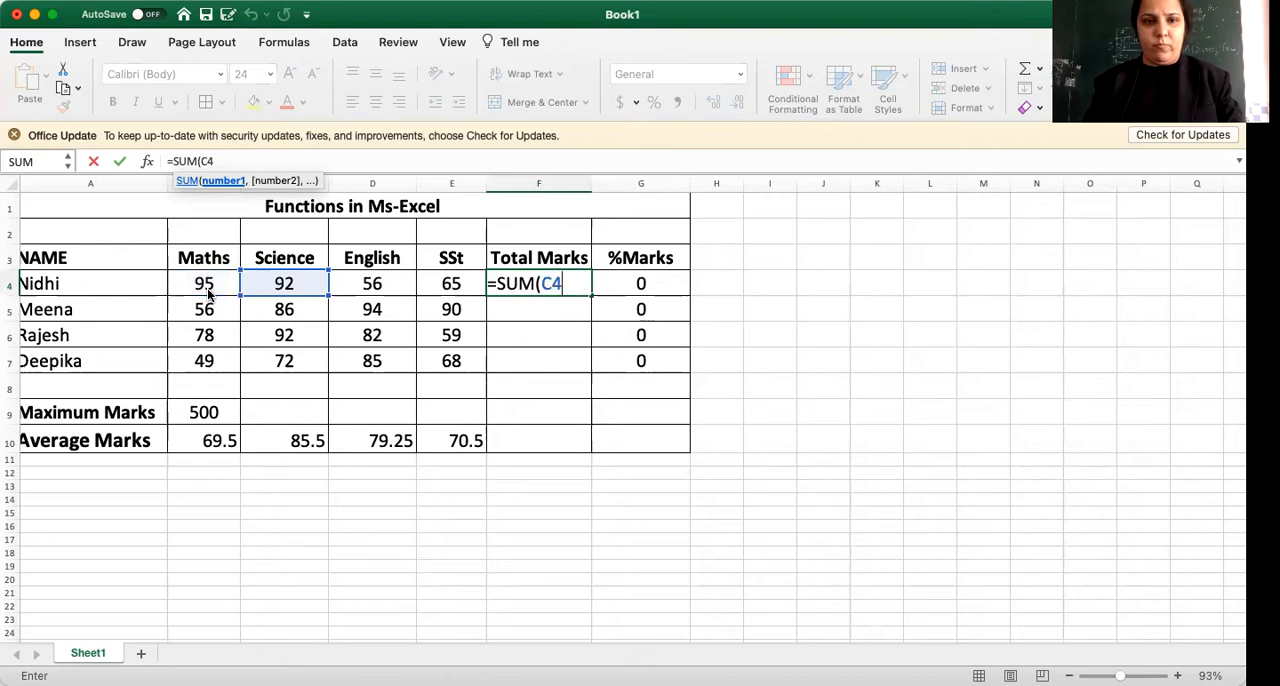
shift+click(209, 294)
key(super+z)
shift+click(209, 294)
key(super+z)
Complete the SUM formula in F4 with the range B4:E4, covering Maths to SSt, and enter it.
shift+click(209, 294)
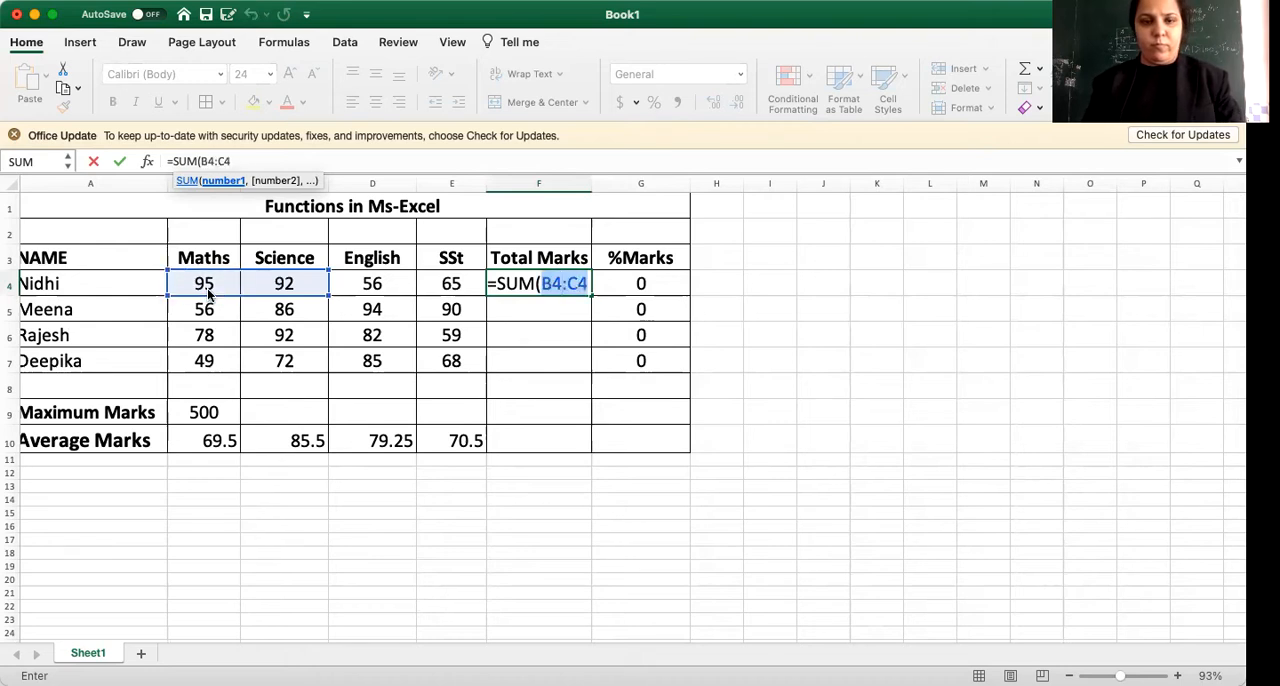
scroll(214, 285, left, 1)
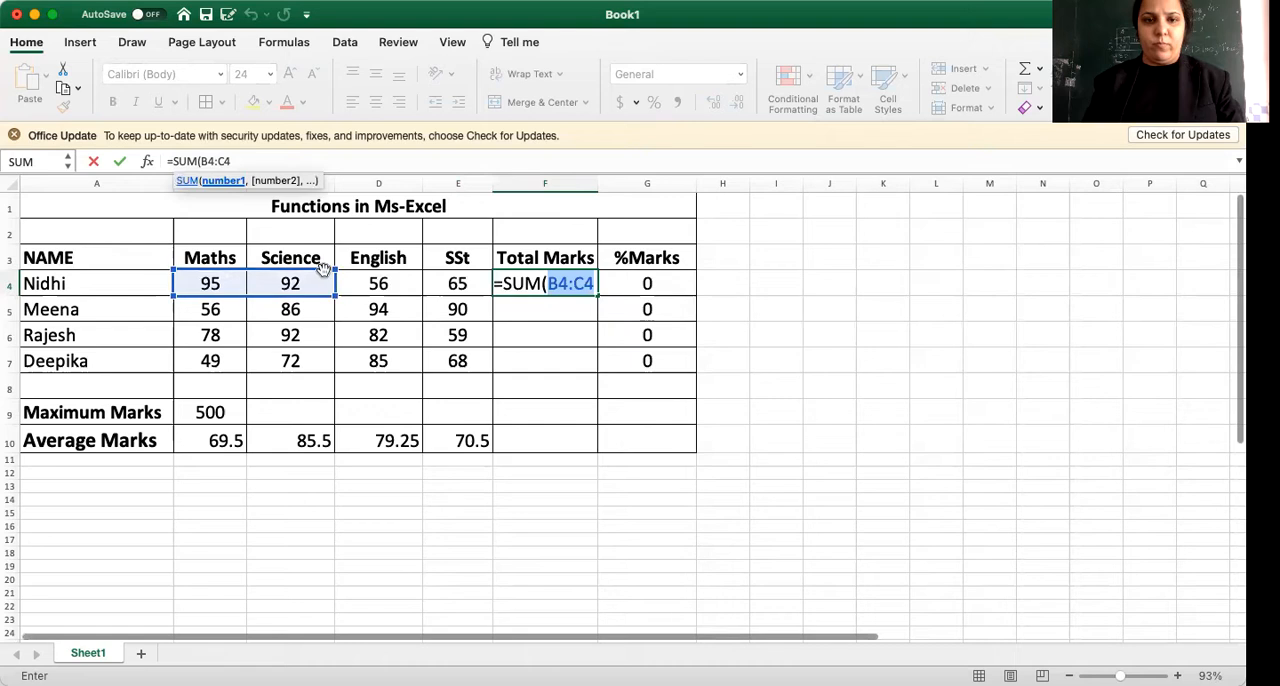
drag(310, 293, 478, 287)
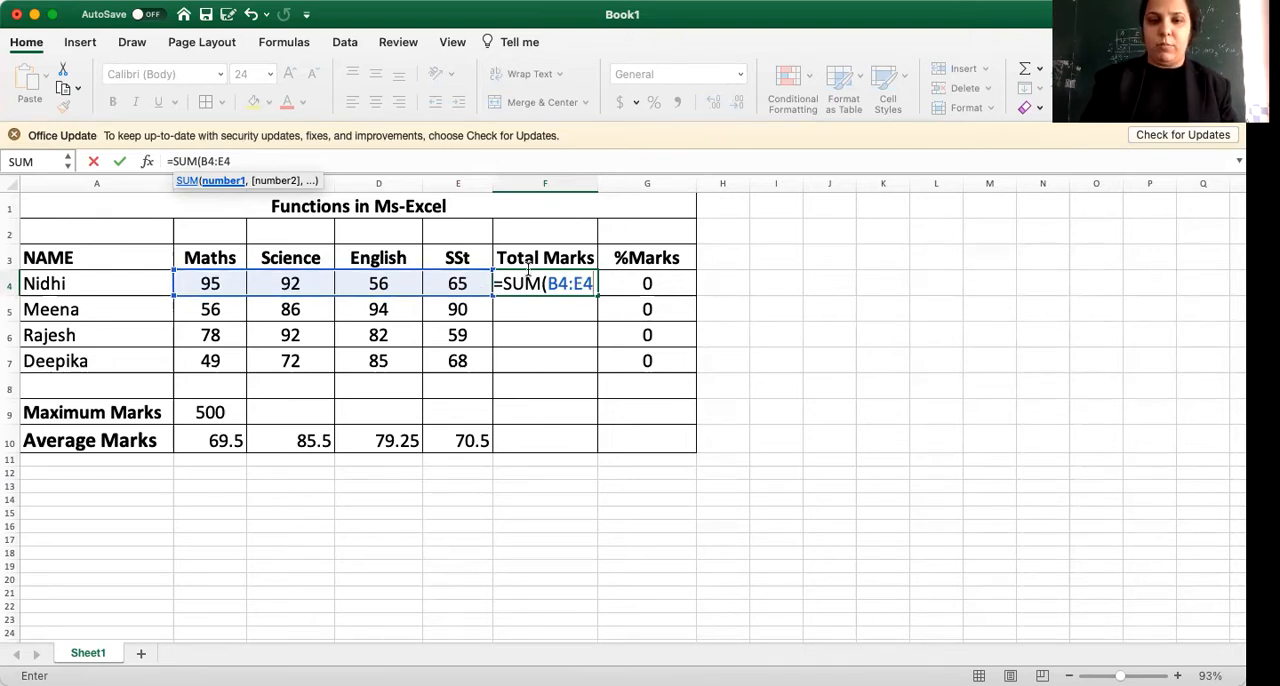
text())
key(Return)
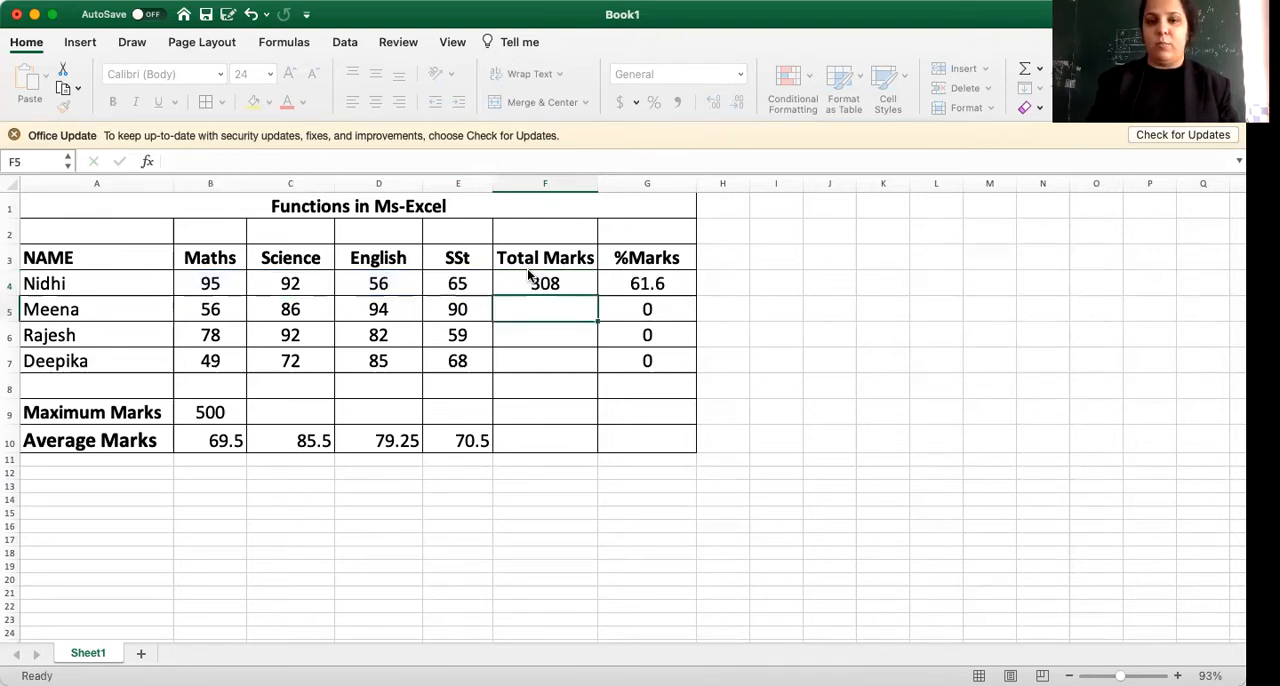
Fill the Total Marks formula from F4 down to F7 for the remaining students.
click(575, 283)
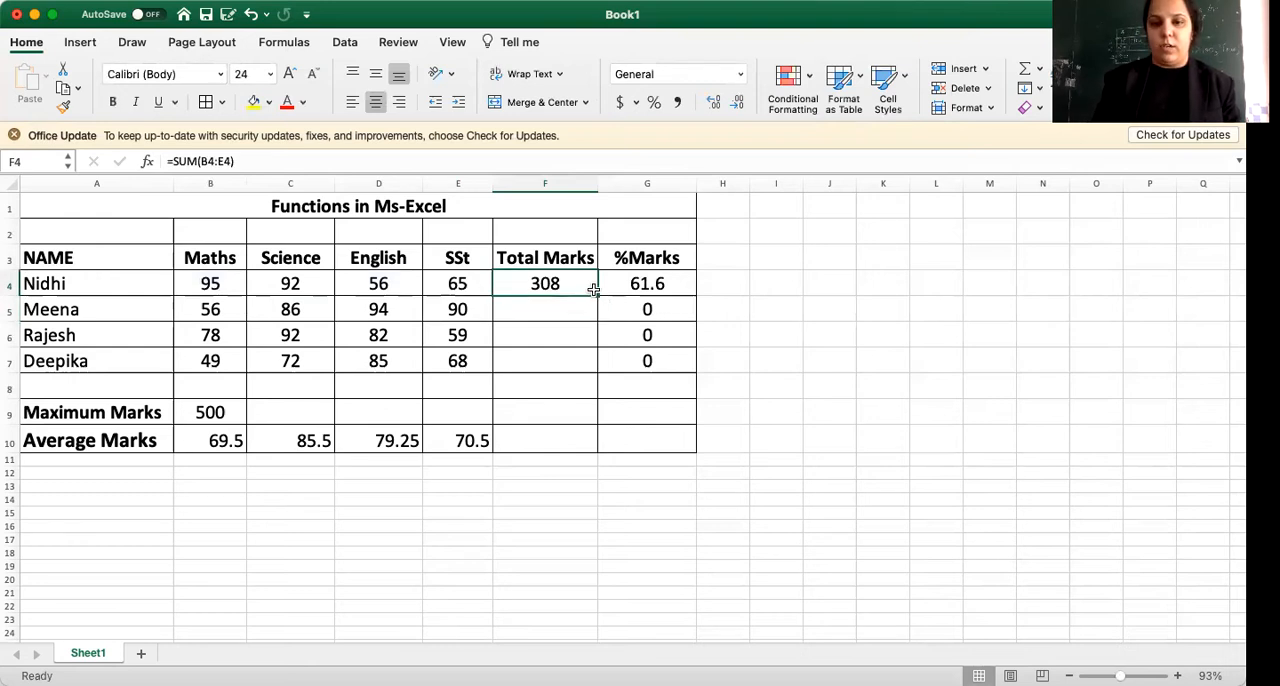
drag(597, 296, 598, 371)
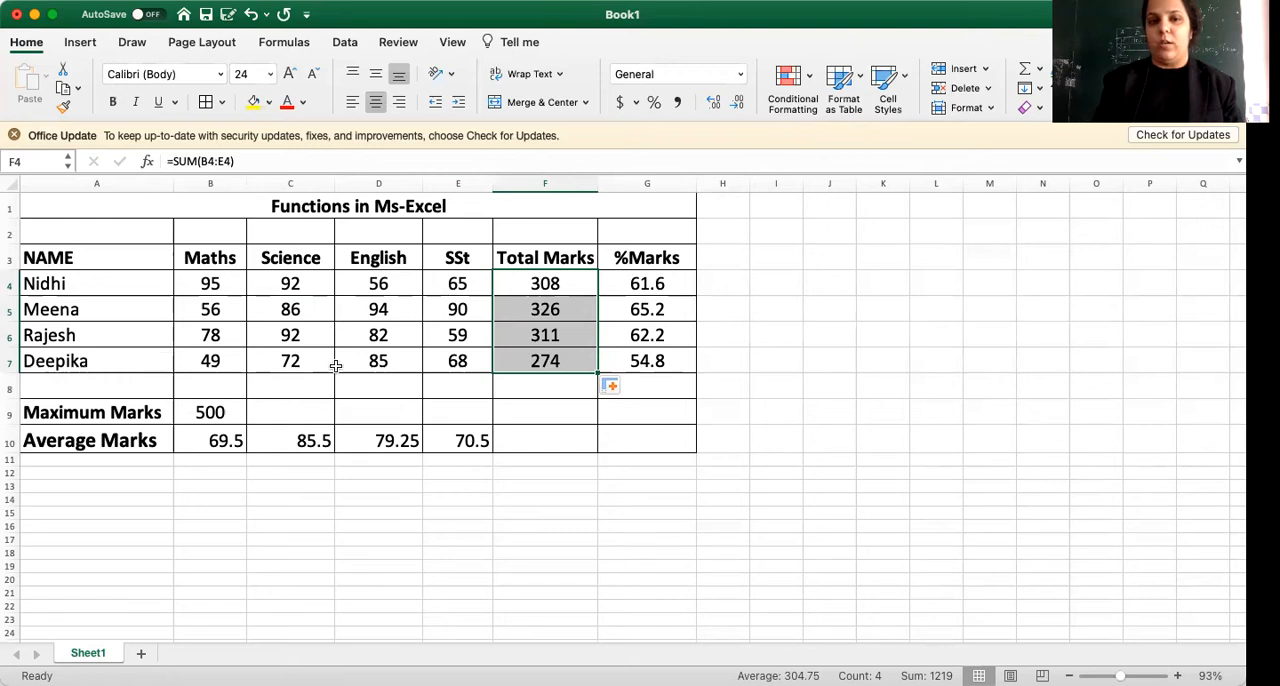
click(449, 356)
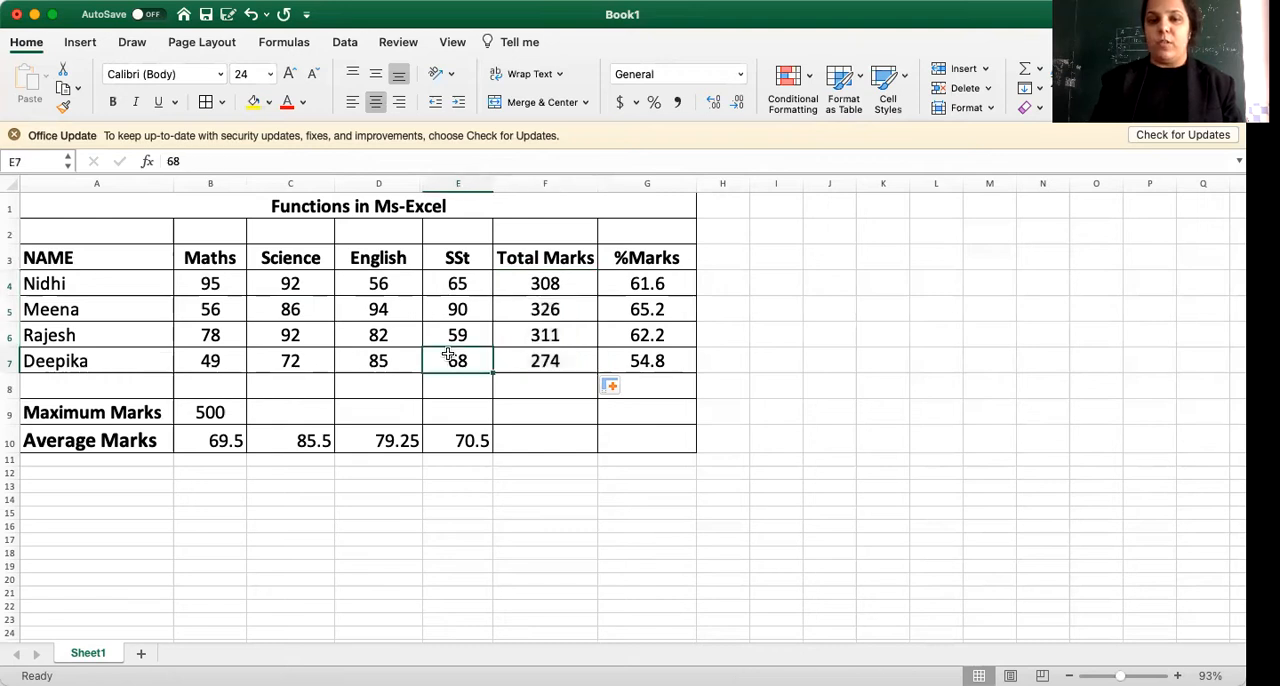
Compare the Total Marks formula in F4 with the %Marks formula in G4.
click(546, 285)
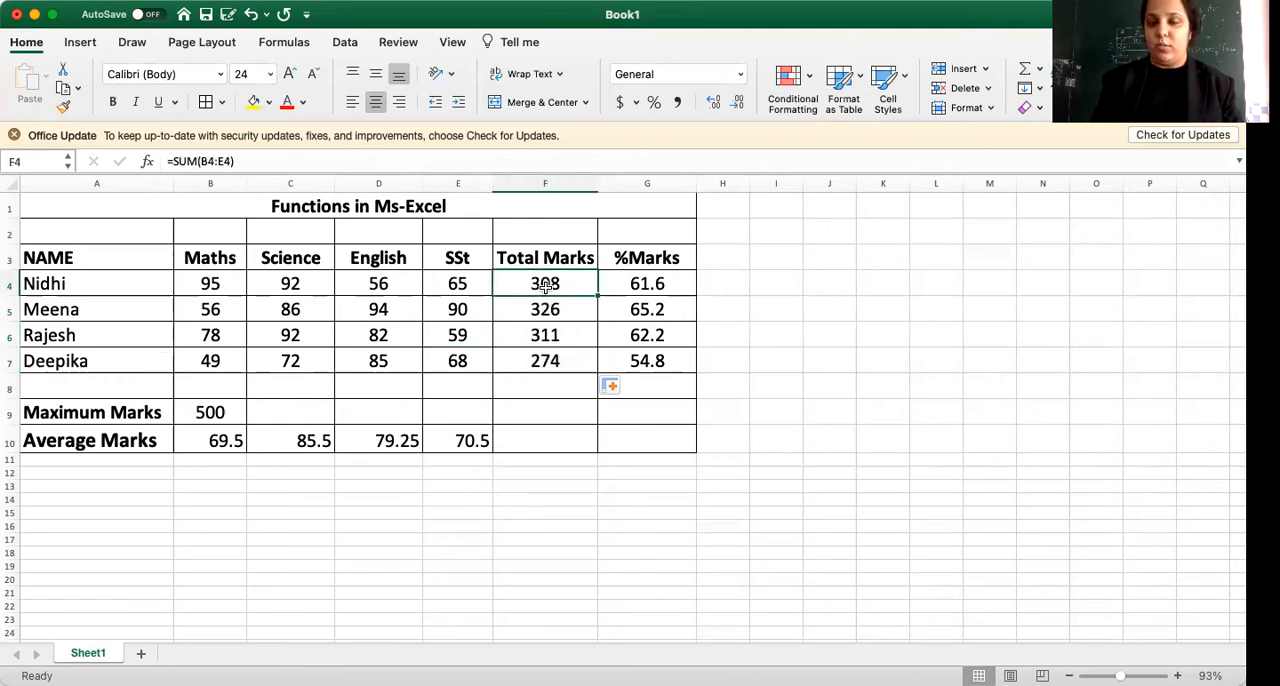
click(643, 289)
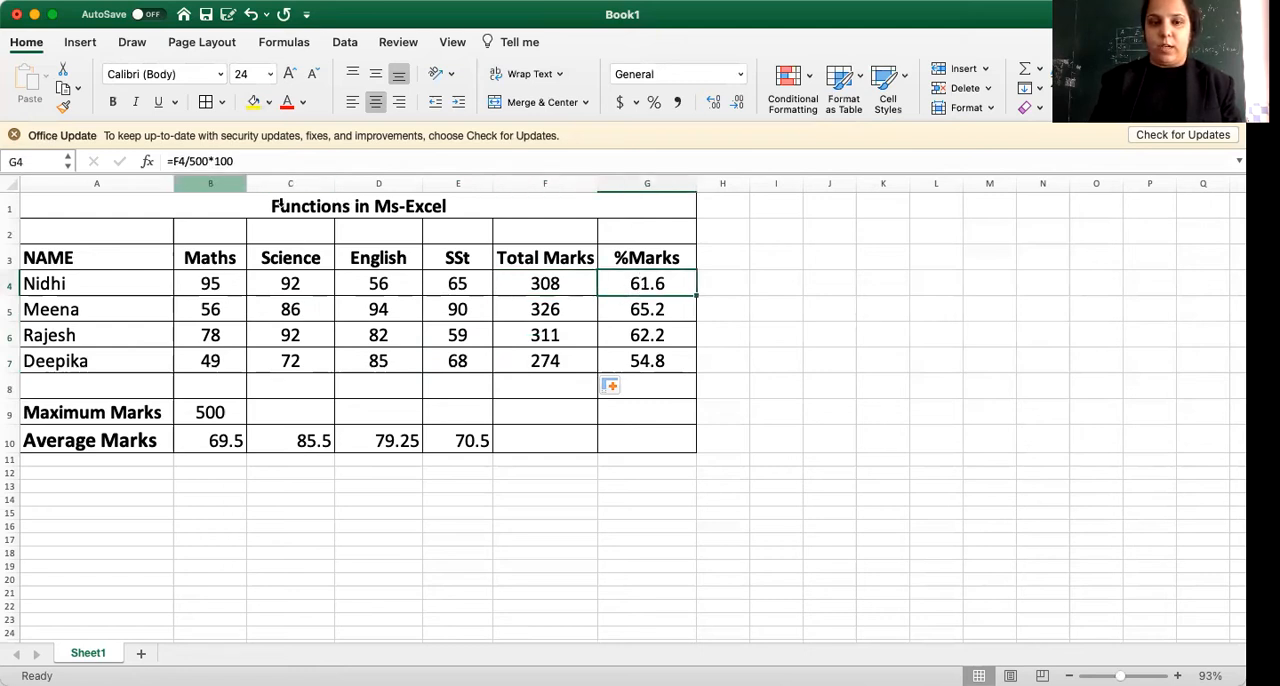
click(549, 284)
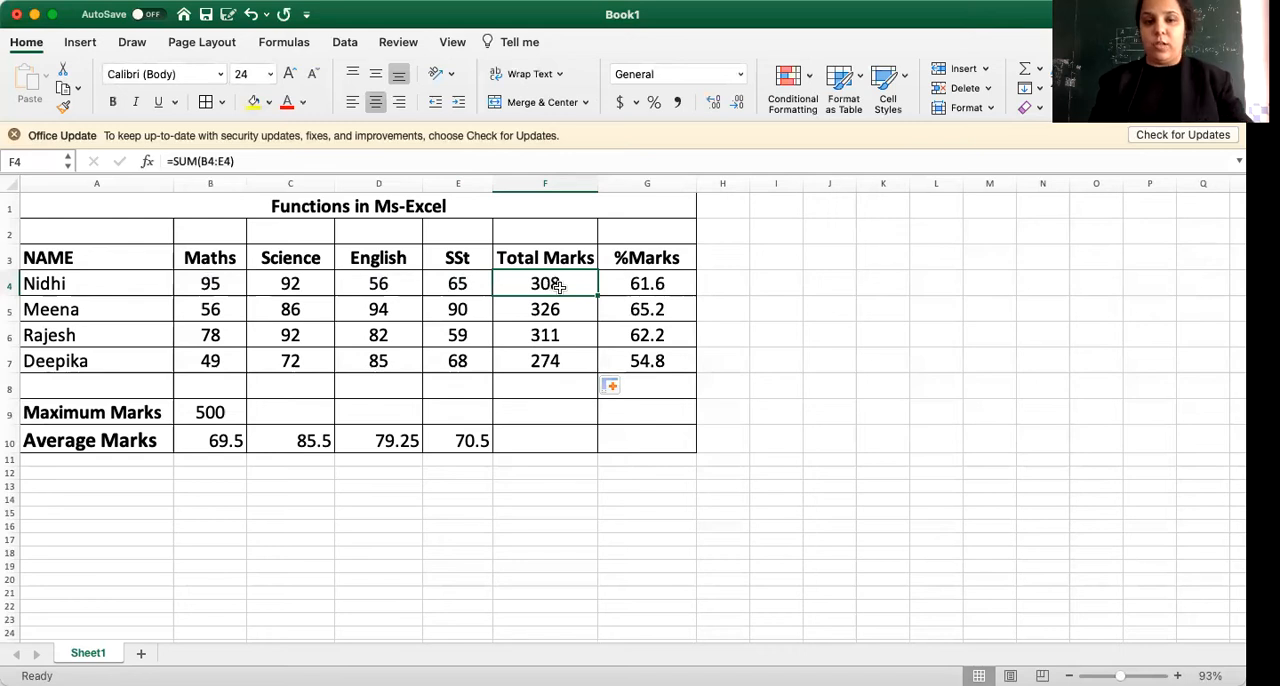
click(613, 286)
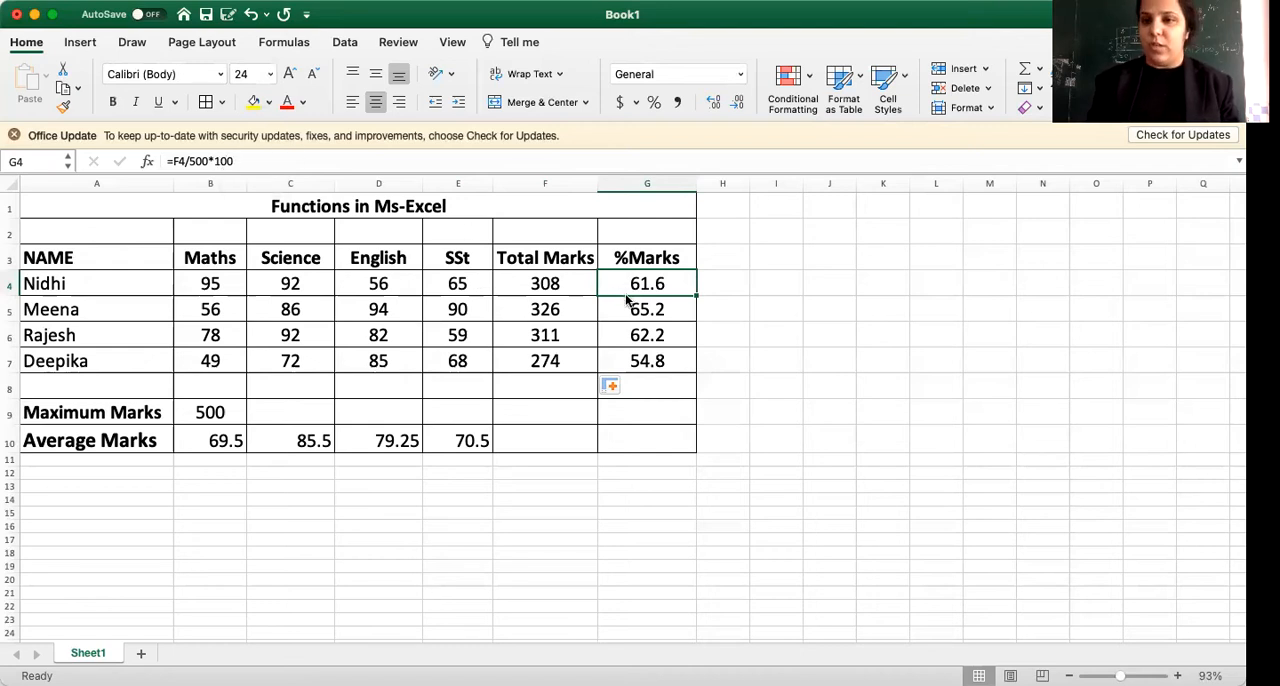
Replace the Maximum Marks entry for Maths in B9 with the formula =MAX(B4:B7).
click(218, 414)
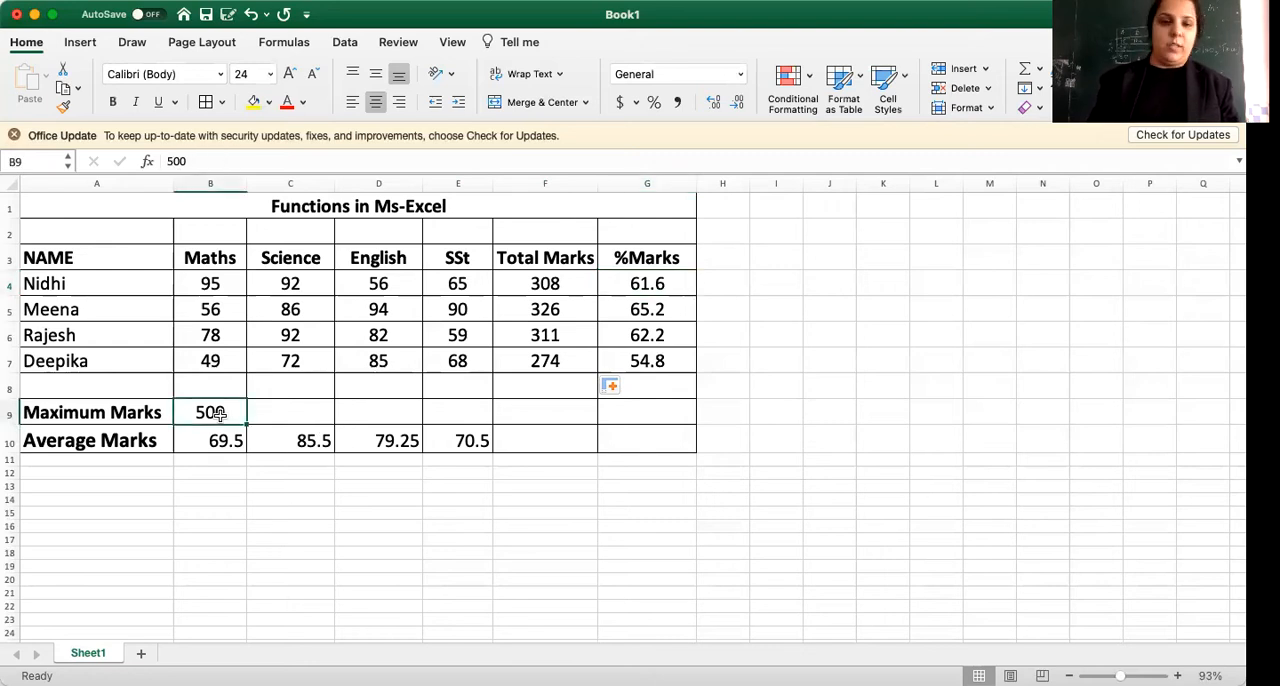
key(Delete)
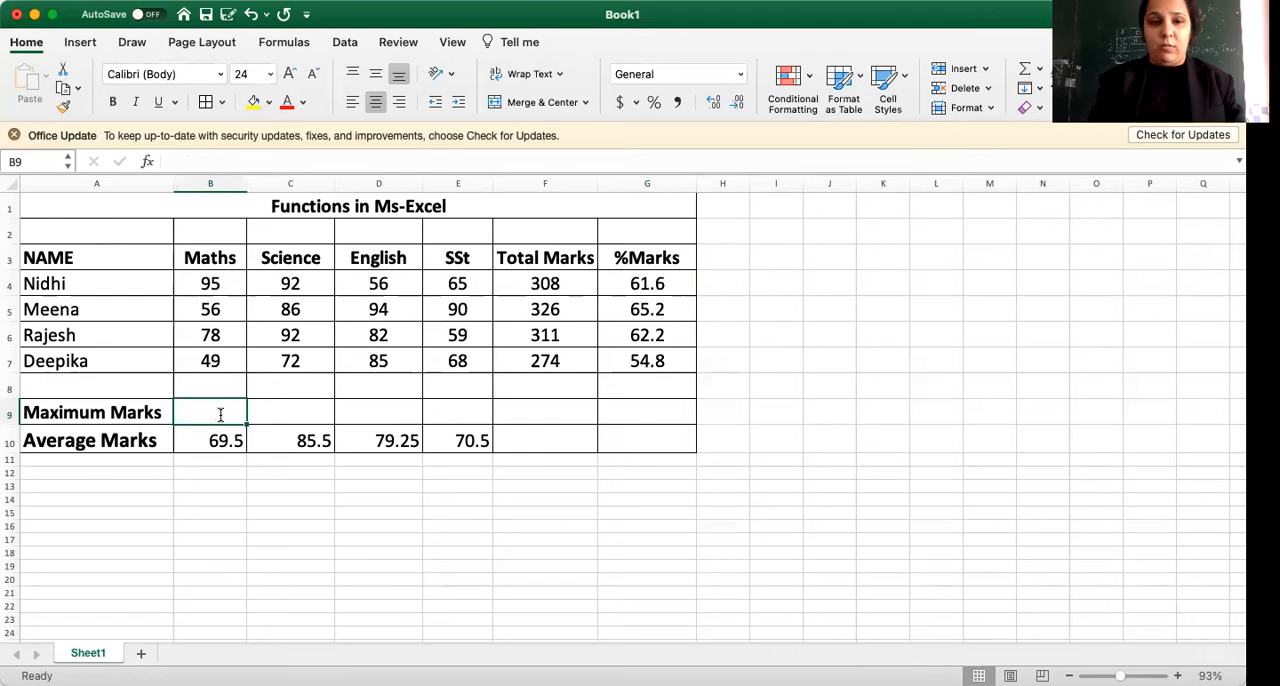
text(=MAX()
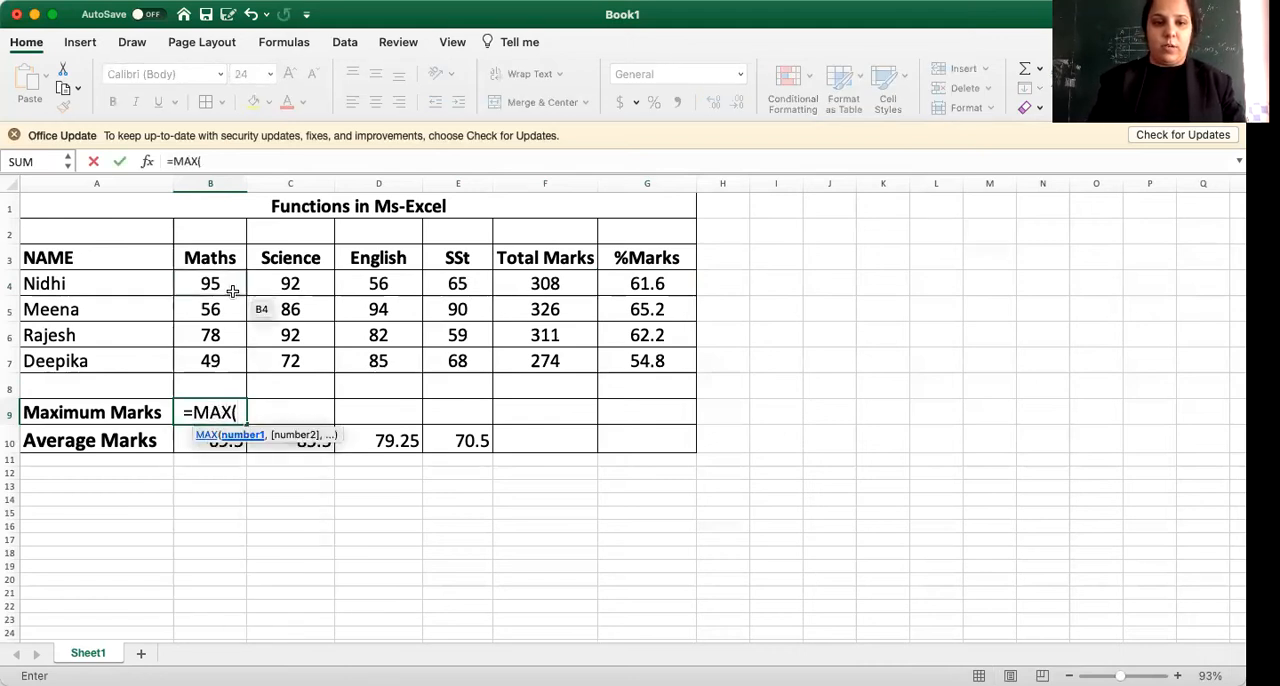
drag(228, 283, 230, 359)
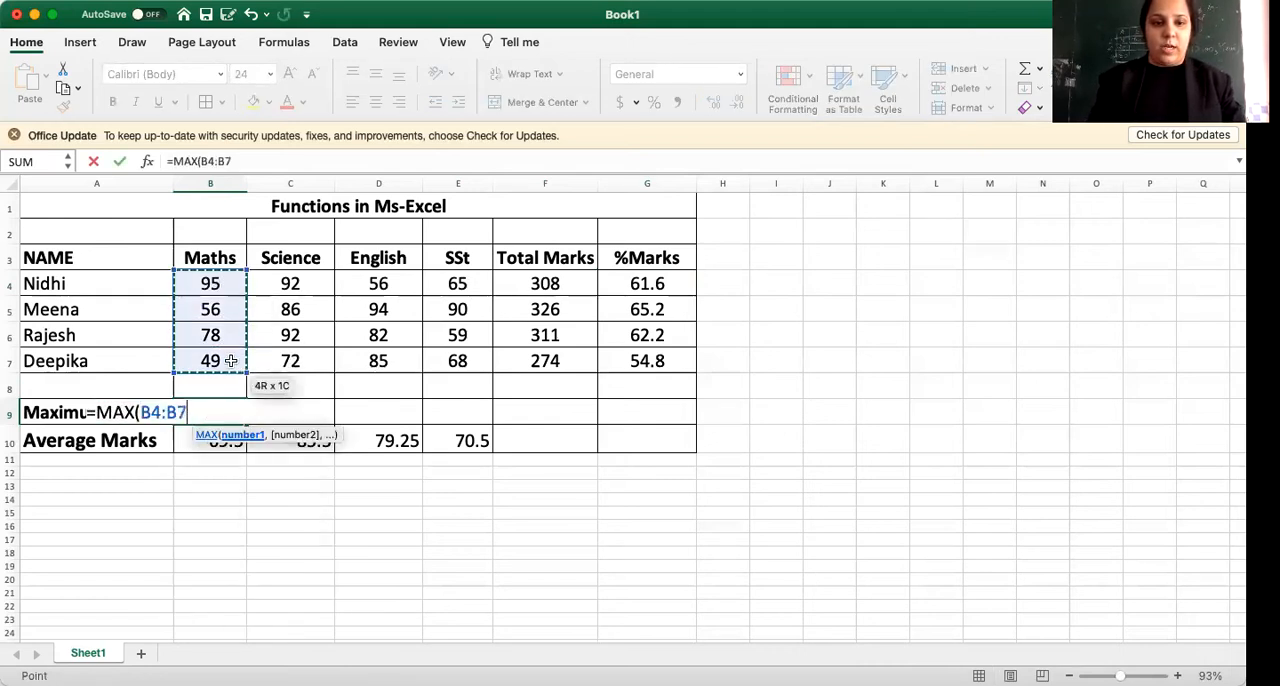
text())
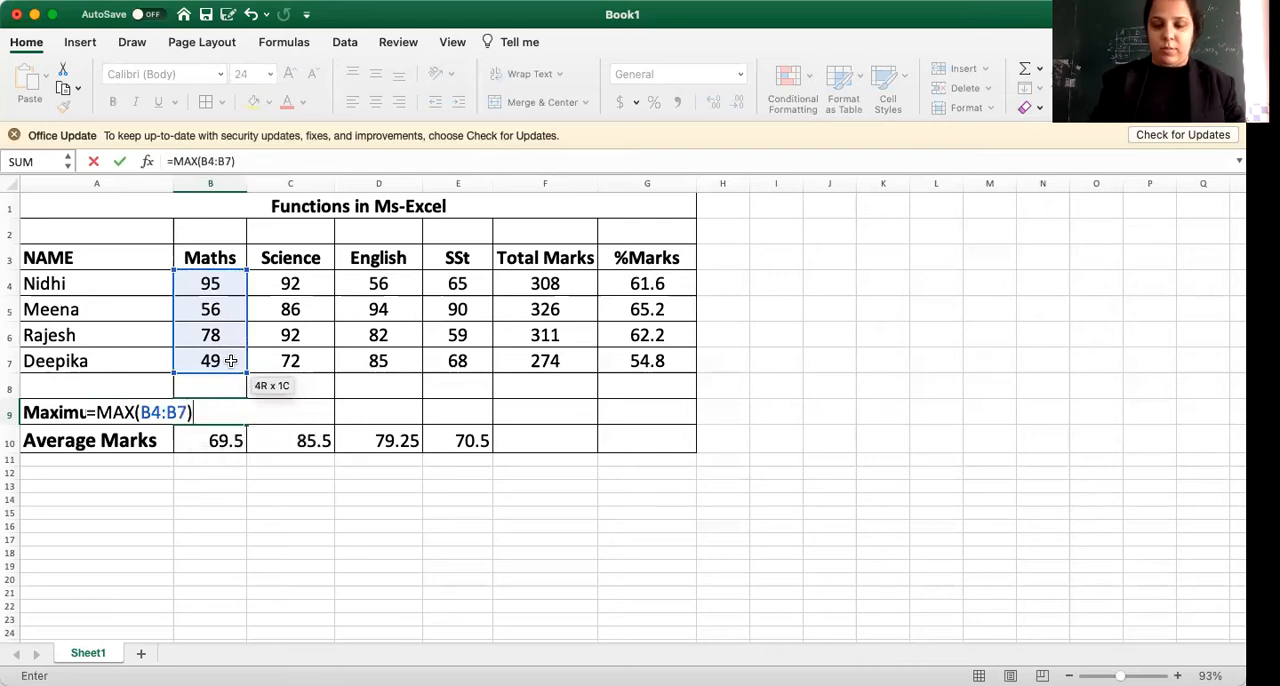
key(Return)
click(225, 405)
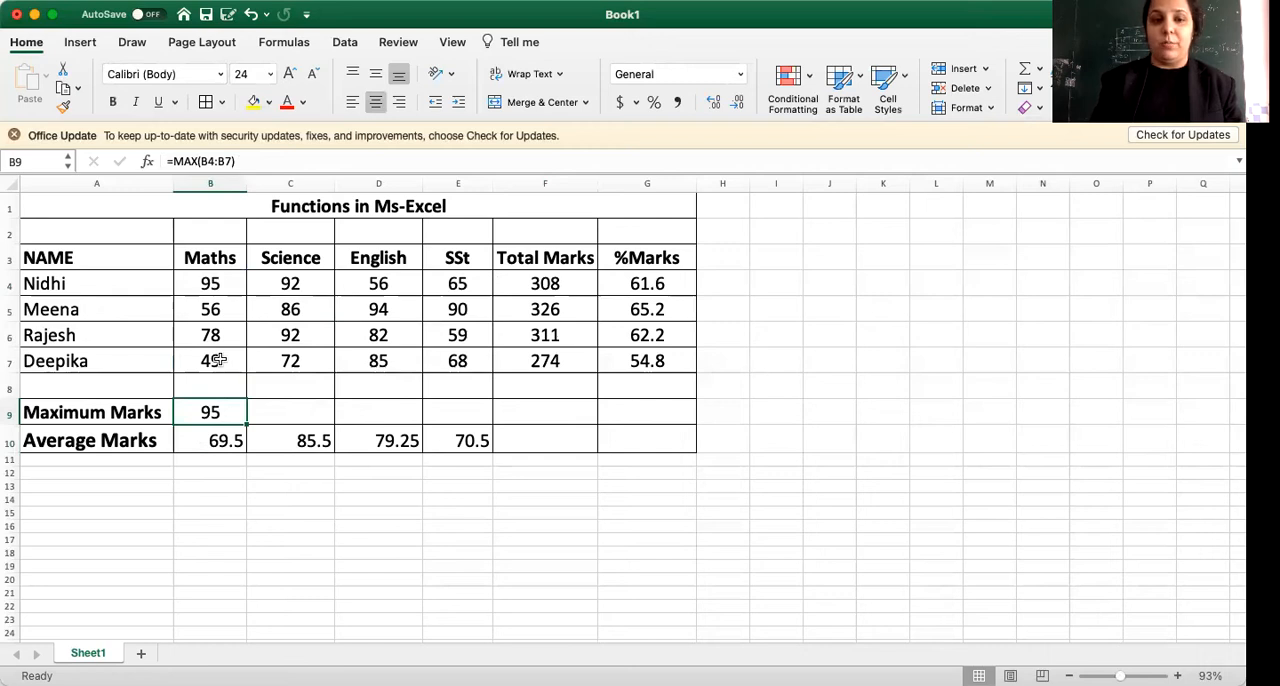
Edit the Maths Average Marks formula in B10 to divide by a COUNT of the marks: =SUM(B4:B7)/COUNT(B4:B7).
click(219, 441)
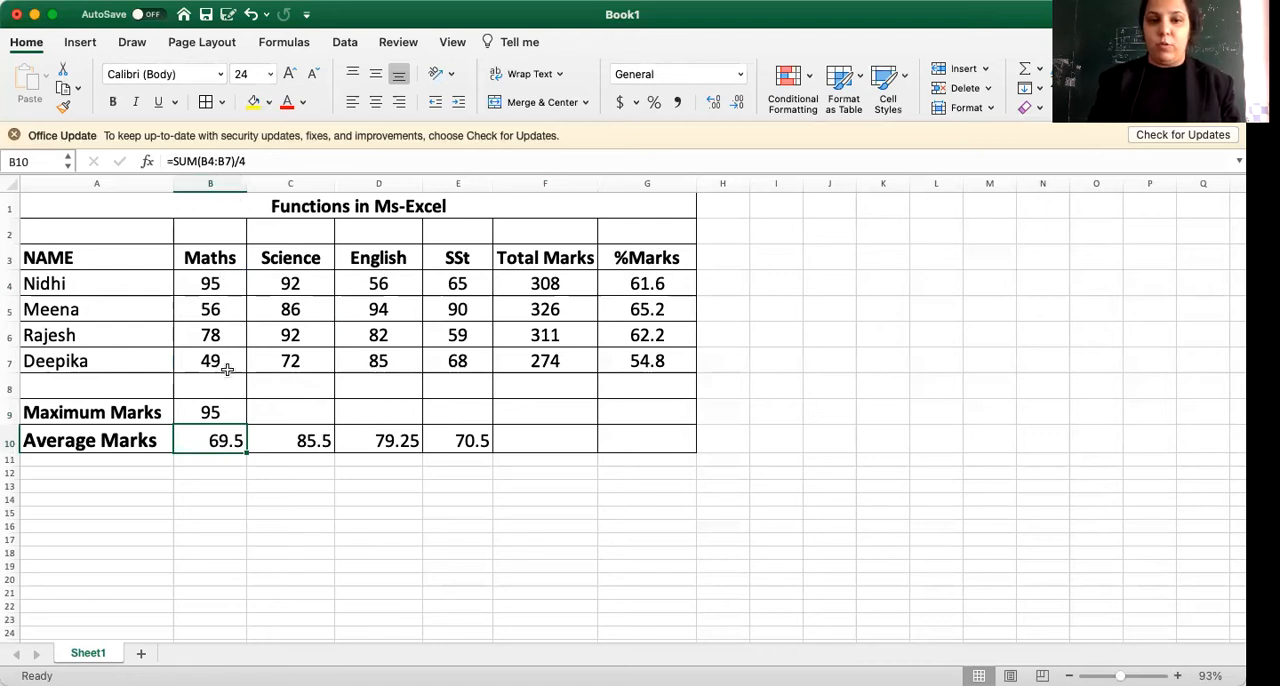
click(250, 162)
key(BackSpace)
text(COUNT)
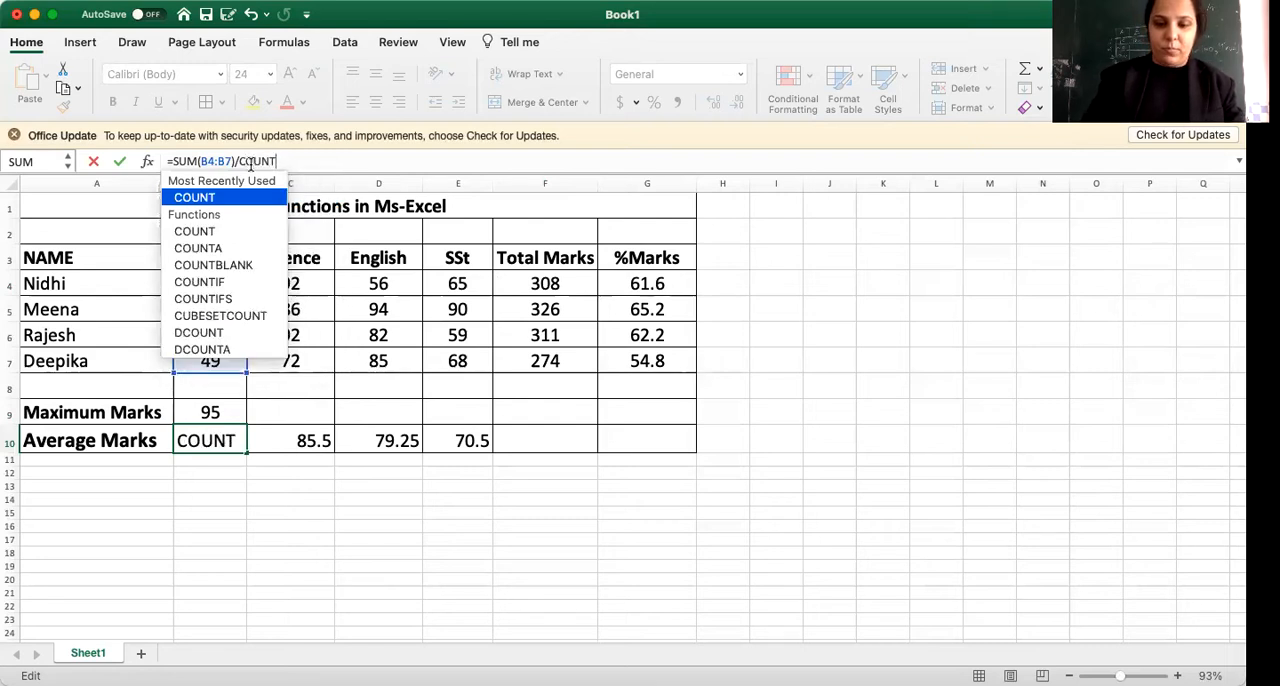
text(()
click(232, 277)
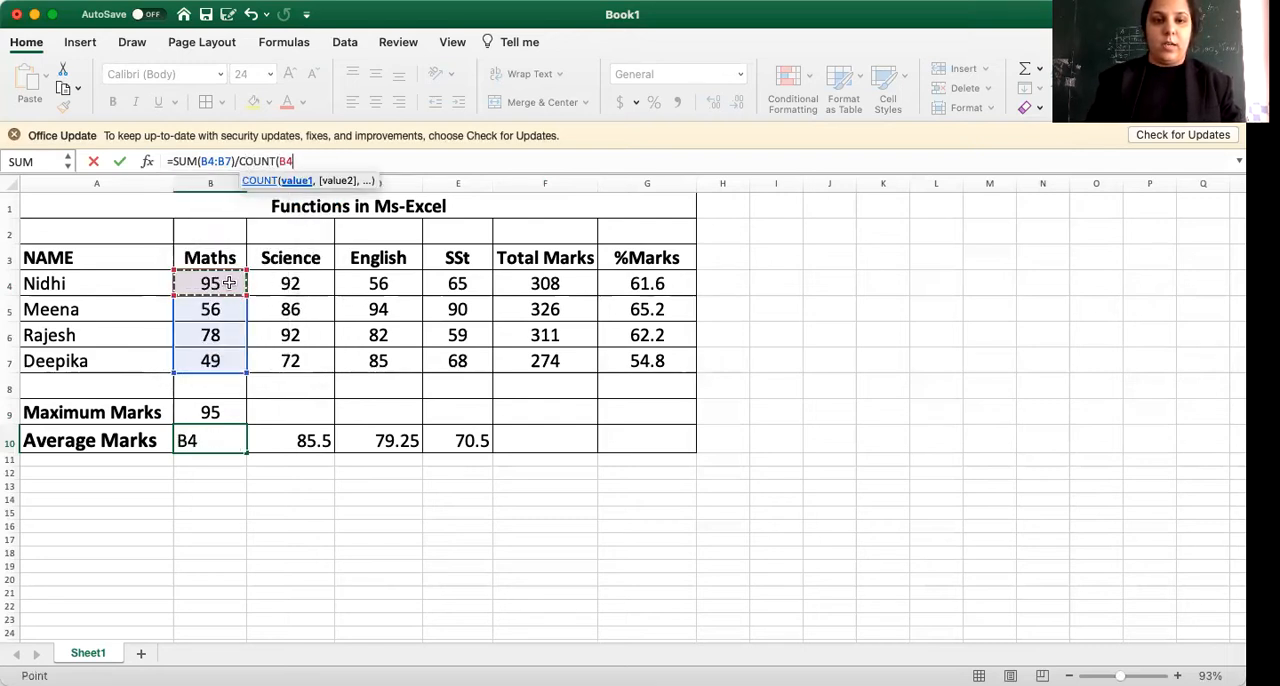
drag(229, 283, 230, 371)
text())
key(Return)
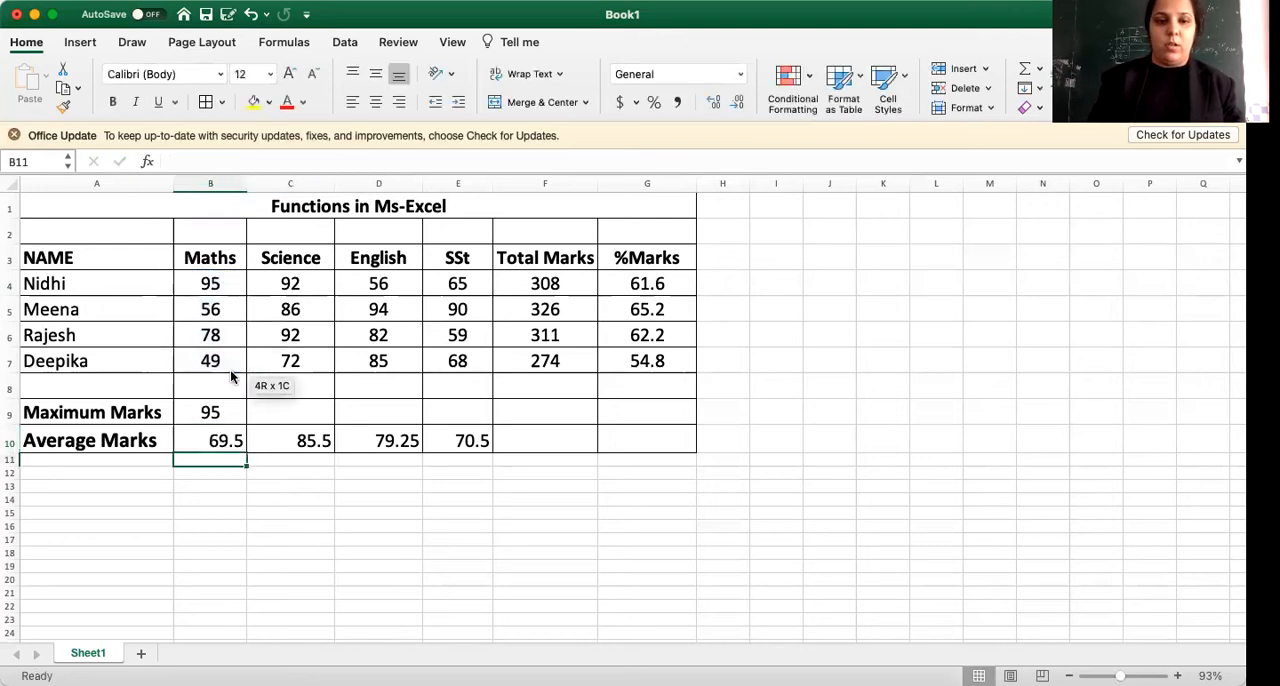
click(211, 437)
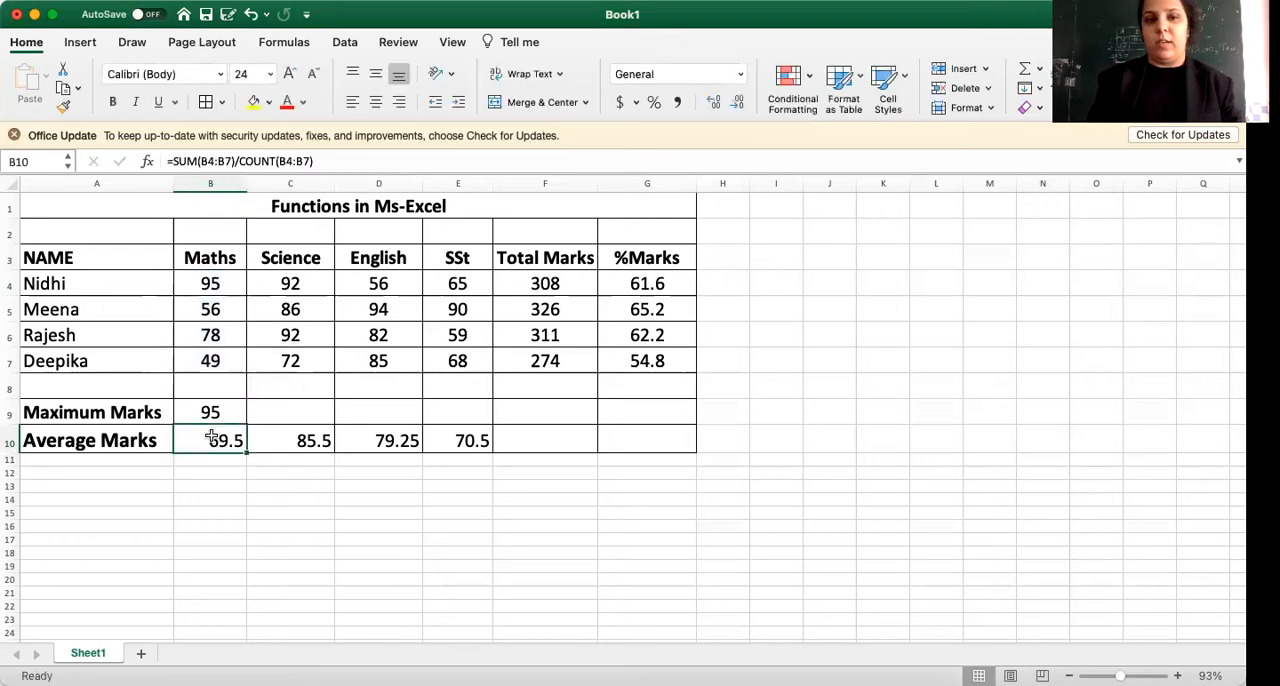